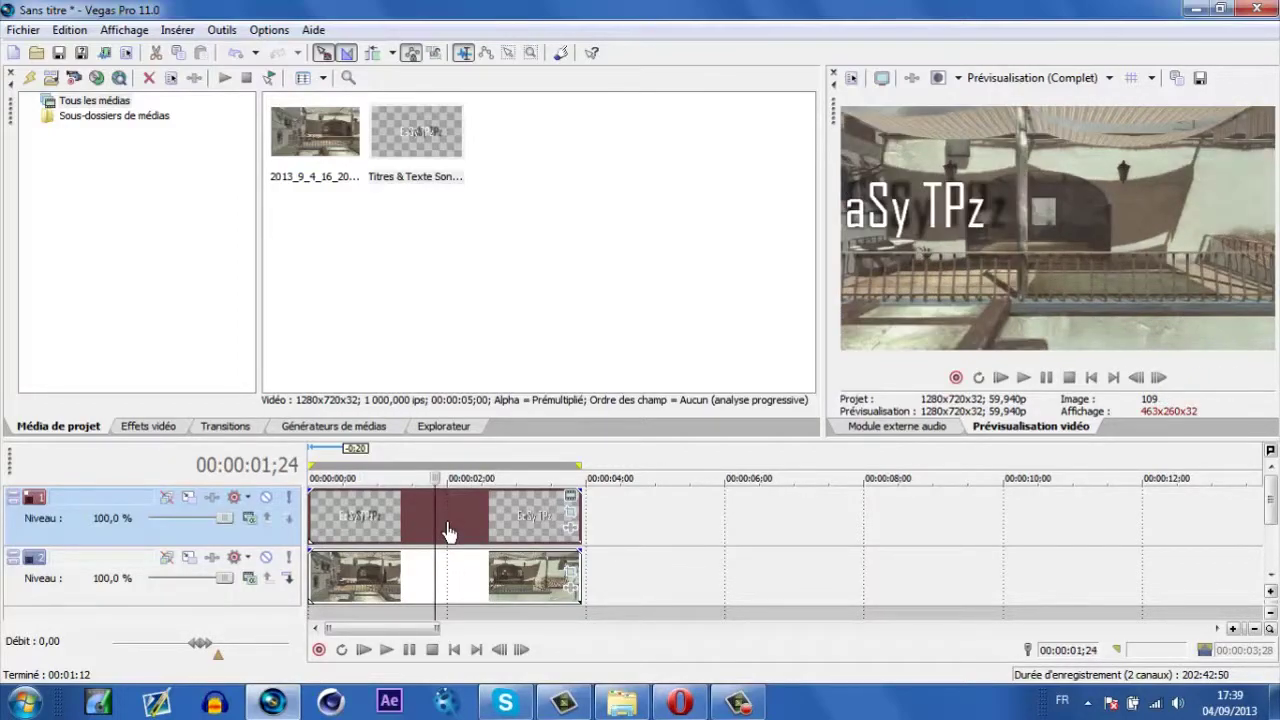
Delete the title event from track 1, leaving only the video clip on the timeline
{"action": "key", "text": "Delete"}
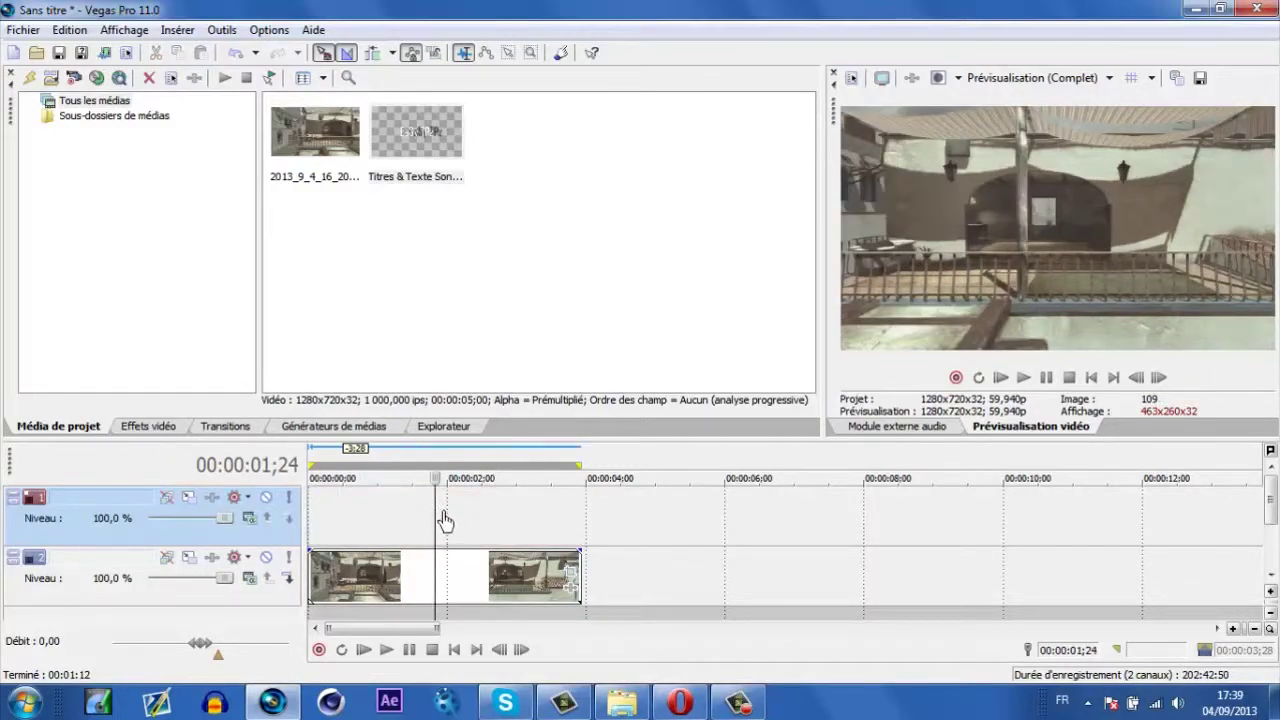
{"action": "scroll", "coordinate": [440, 522], "scroll_direction": "up", "scroll_amount": 2}
{"action": "left_click", "coordinate": [397, 528]}
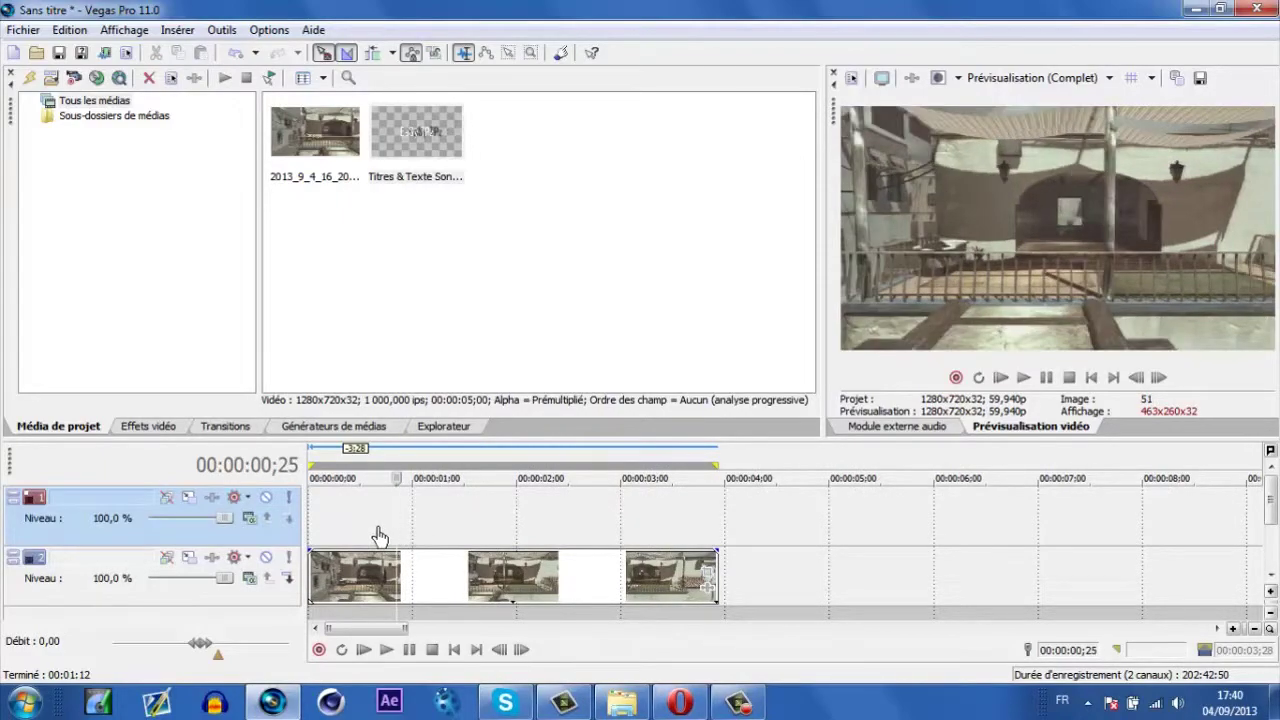
Play the video clip and sample frames along its length to examine the camera movement
{"action": "left_click", "coordinate": [365, 525]}
{"action": "key", "text": "space"}
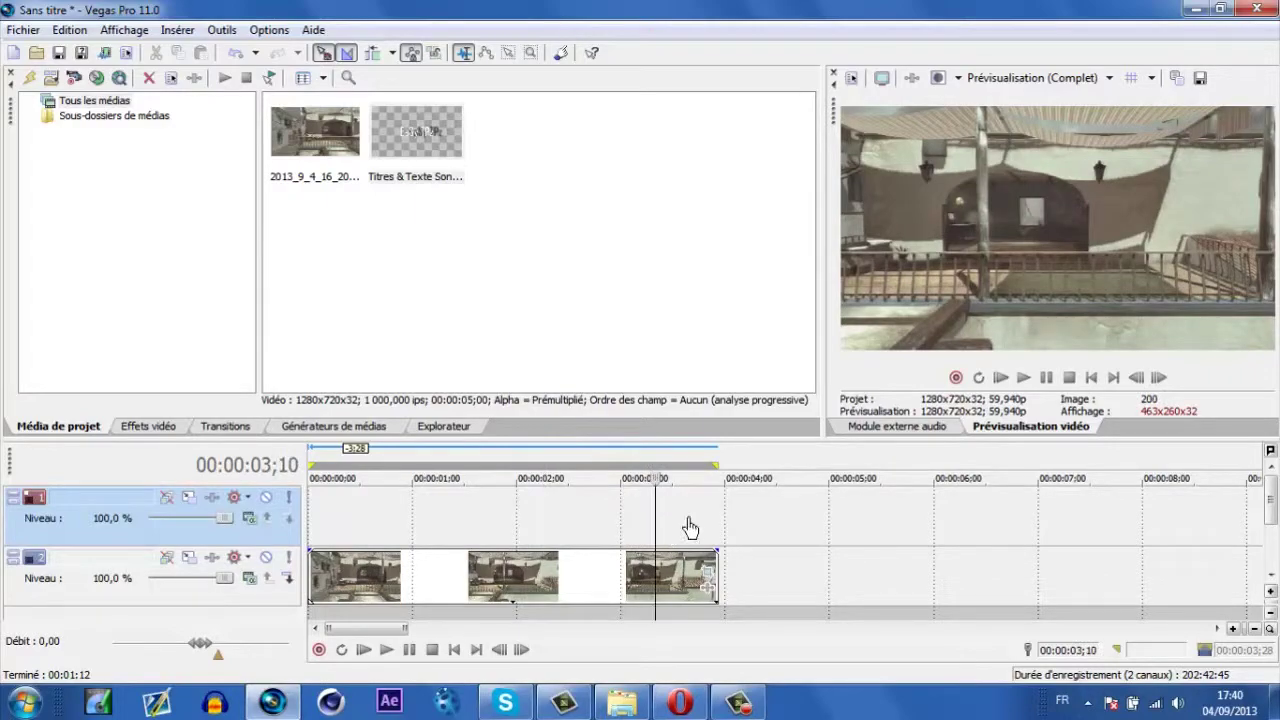
{"action": "left_click", "coordinate": [352, 528]}
{"action": "left_click", "coordinate": [486, 522]}
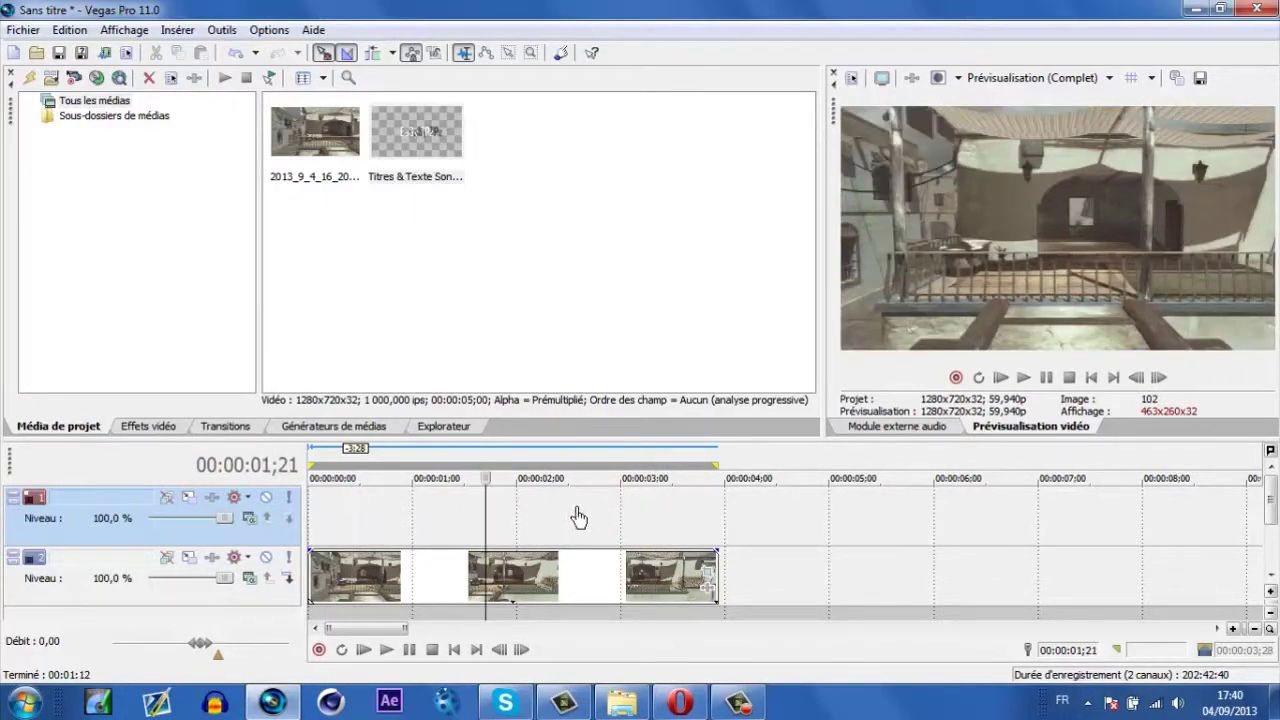
{"action": "left_click", "coordinate": [576, 584]}
{"action": "left_click", "coordinate": [646, 580]}
{"action": "left_click", "coordinate": [347, 582]}
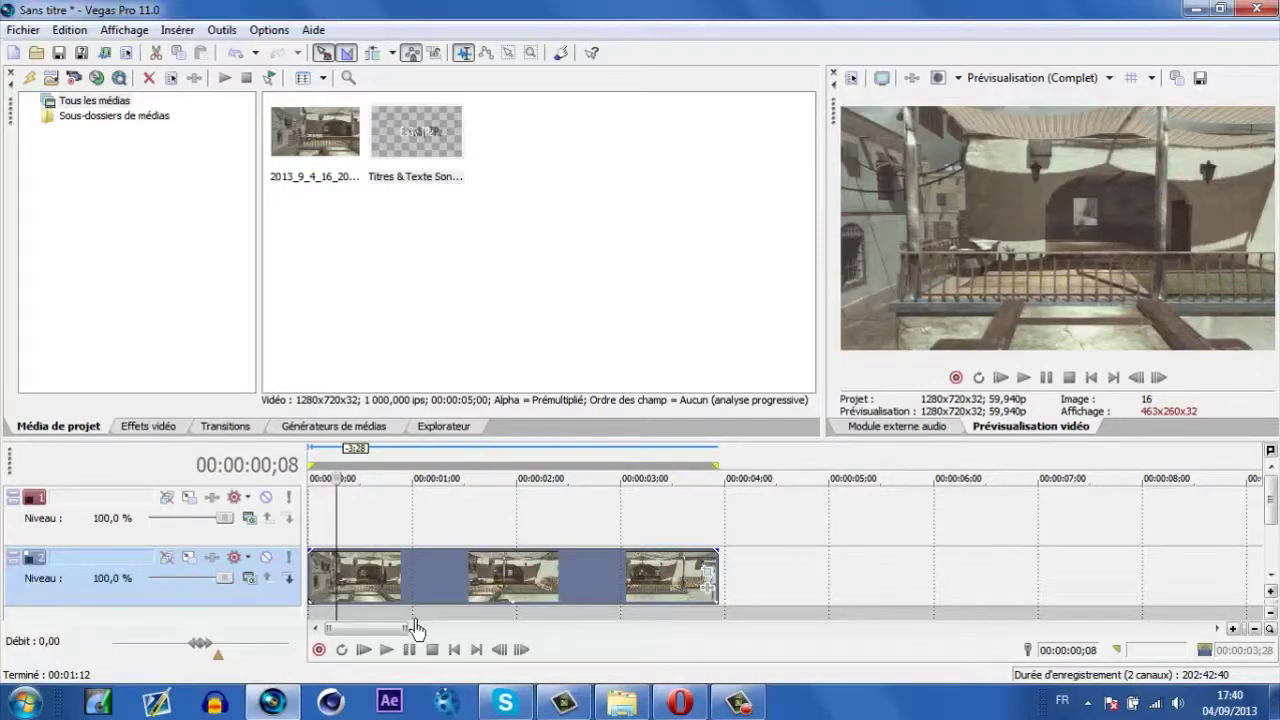
{"action": "left_click", "coordinate": [371, 584]}
{"action": "left_click", "coordinate": [456, 582]}
Remove the unused Titres & Texte Sony item from the project media
{"action": "left_click", "coordinate": [449, 158]}
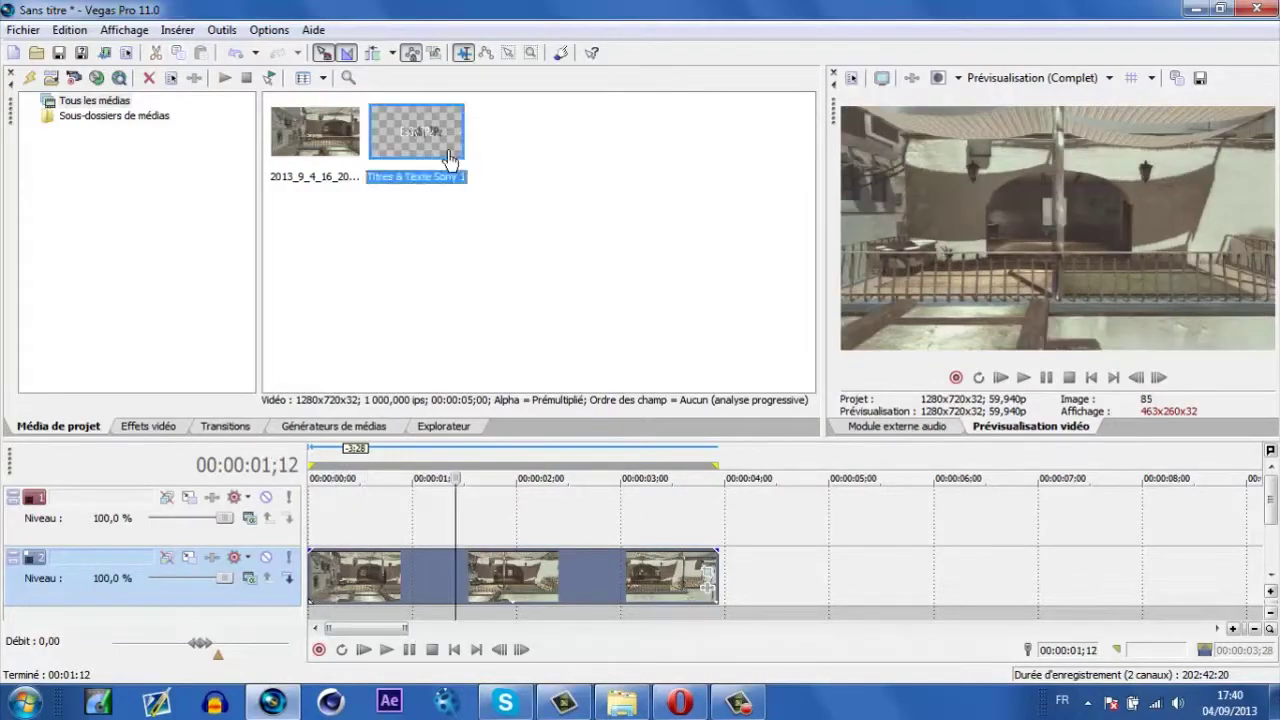
{"action": "key", "text": "Delete"}
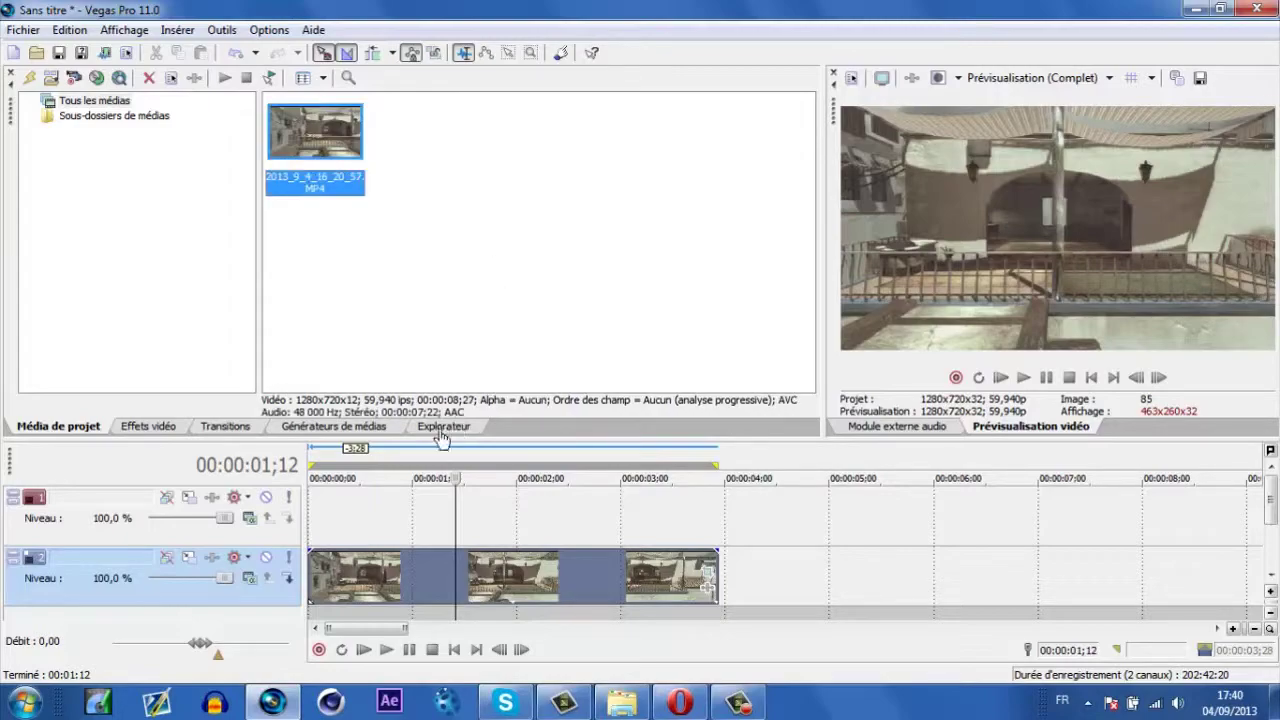
Compare frames near the beginning, middle and end of the clip on track 2
{"action": "left_click", "coordinate": [350, 598]}
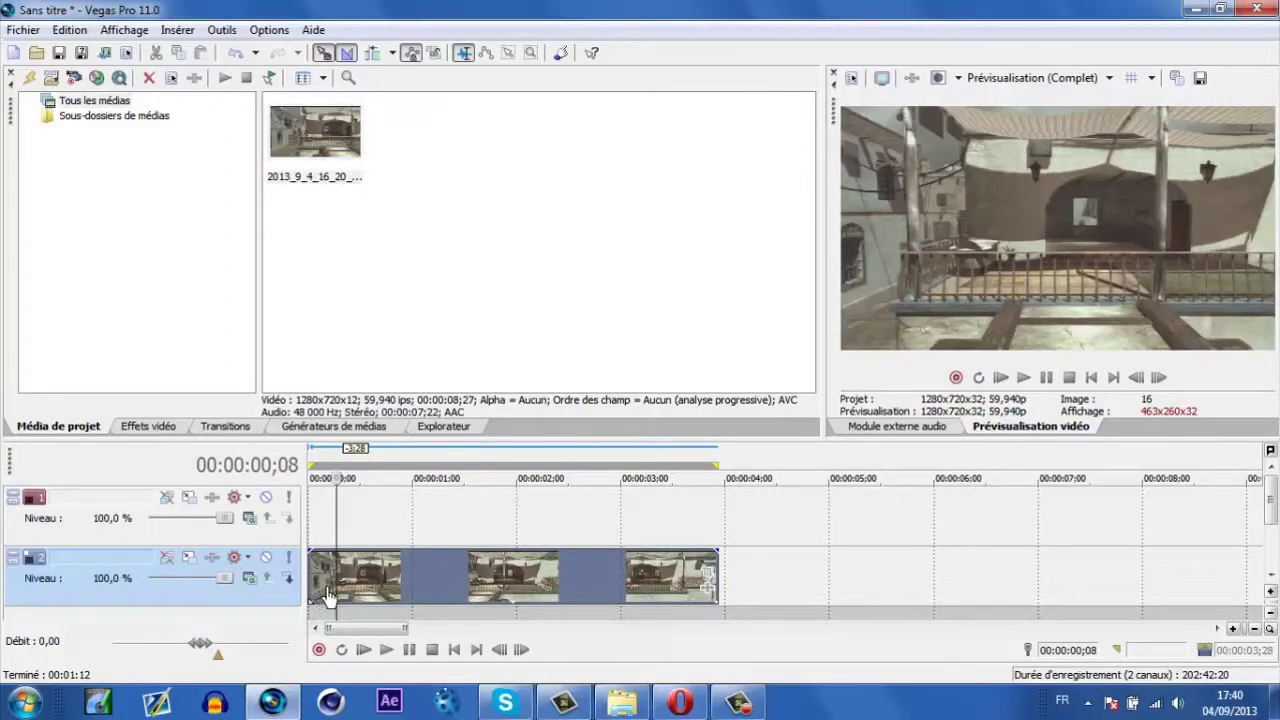
{"action": "left_click", "coordinate": [645, 588]}
{"action": "left_click", "coordinate": [676, 588]}
{"action": "left_click", "coordinate": [347, 594]}
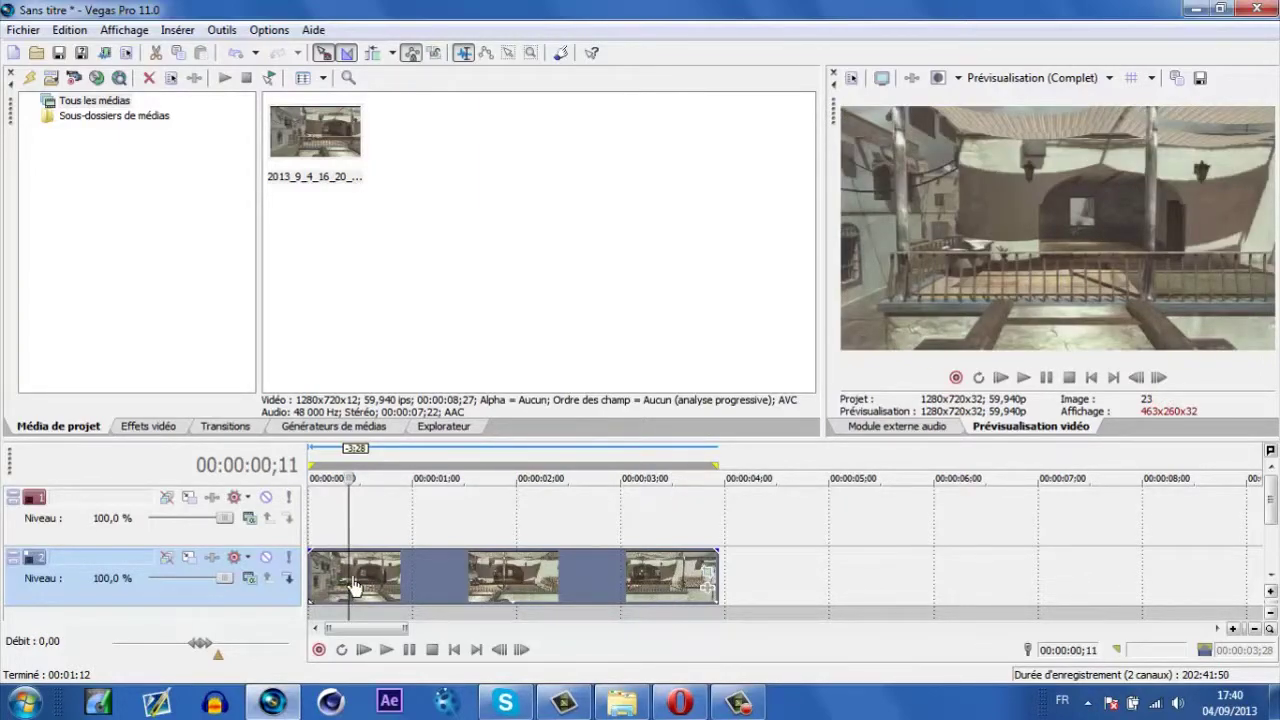
{"action": "left_click", "coordinate": [450, 588]}
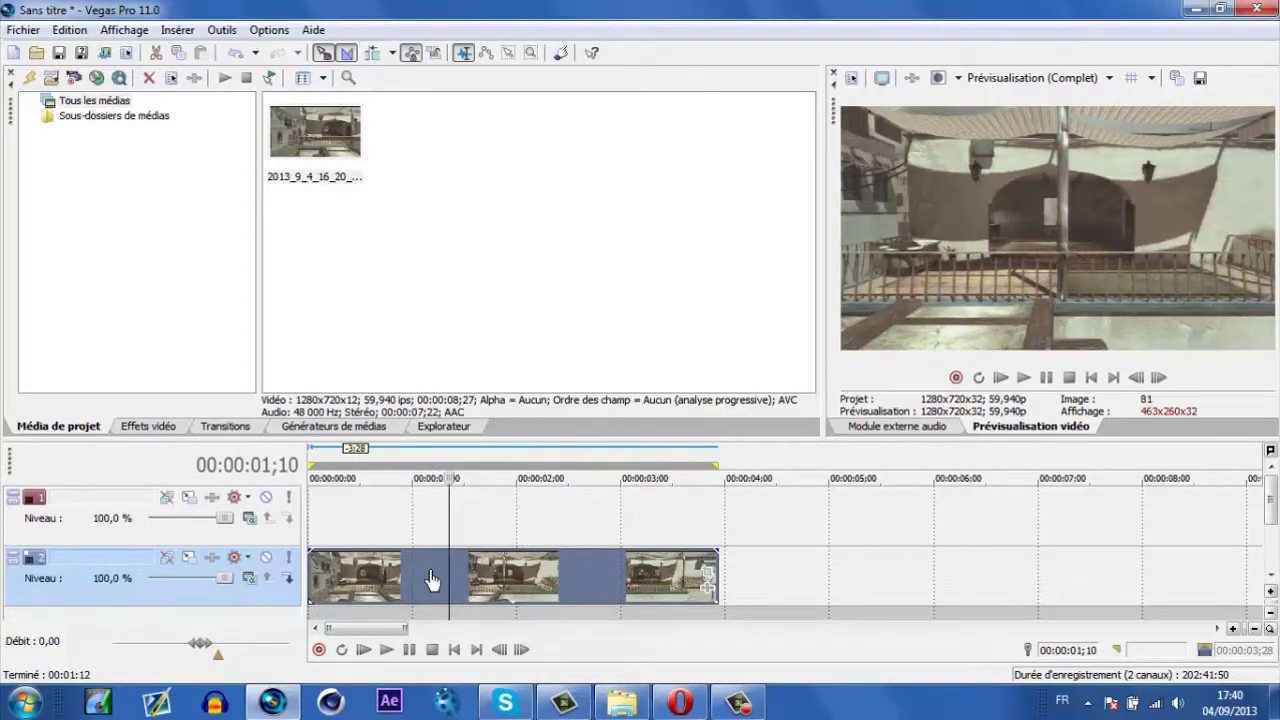
{"action": "left_click", "coordinate": [370, 578]}
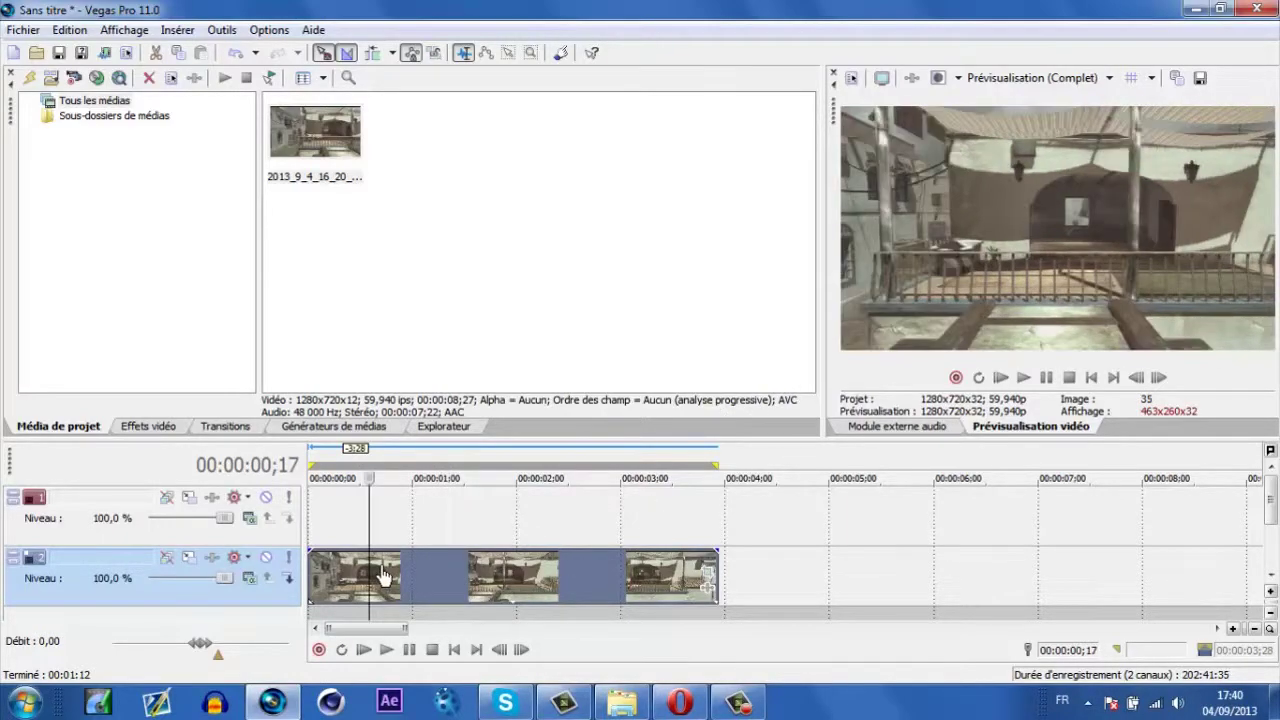
{"action": "left_click", "coordinate": [333, 600]}
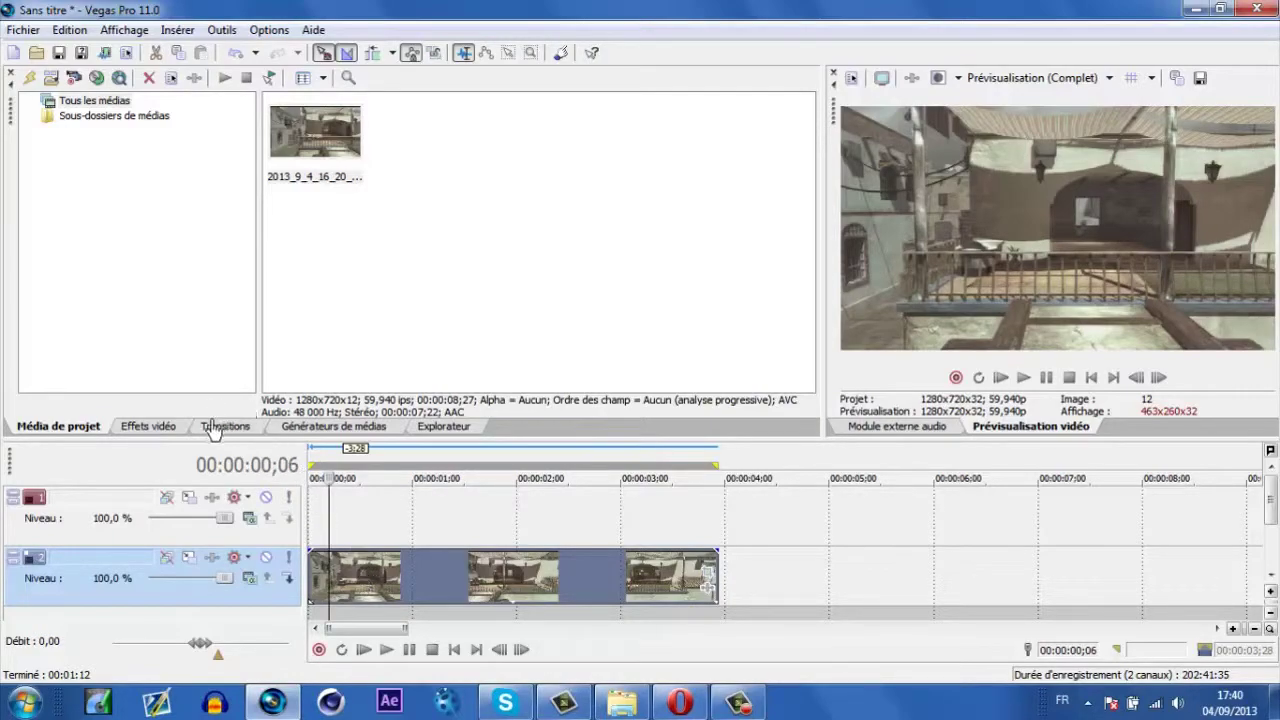
Check the resampling setting in the video clip's event properties
{"action": "left_click", "coordinate": [383, 590]}
{"action": "right_click", "coordinate": [466, 586]}
{"action": "left_click", "coordinate": [475, 552]}
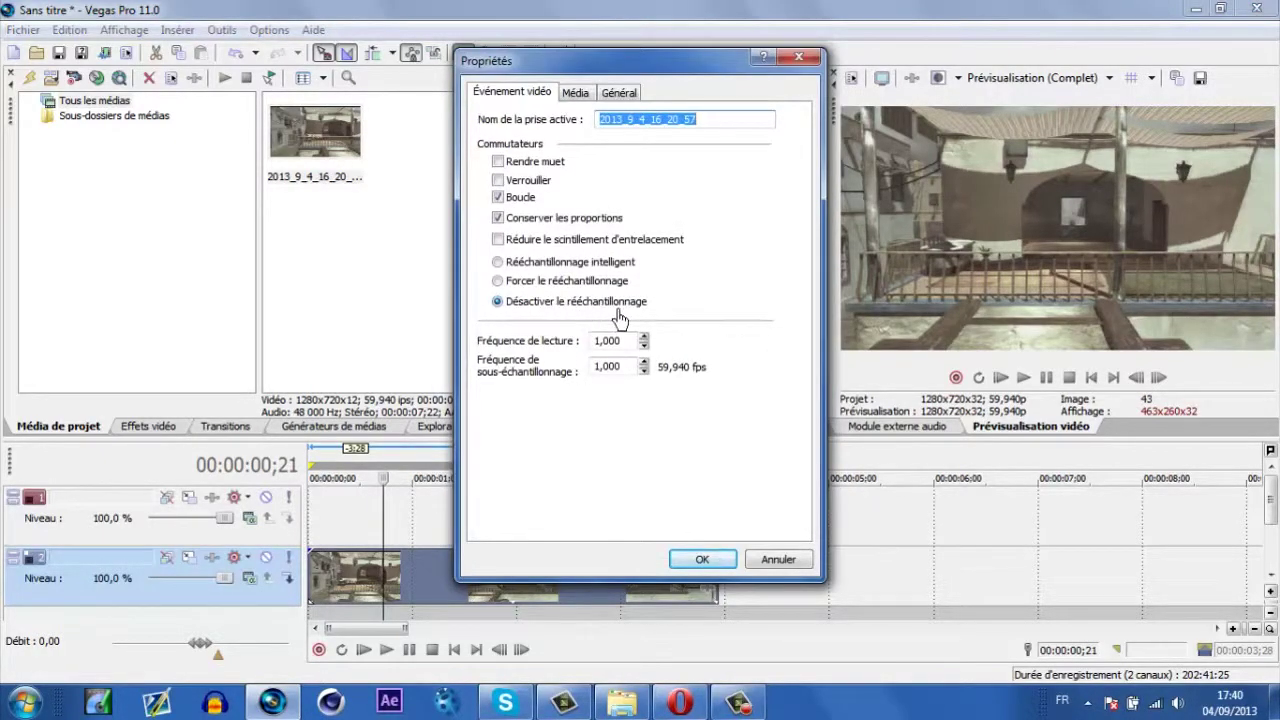
{"action": "left_click", "coordinate": [717, 563]}
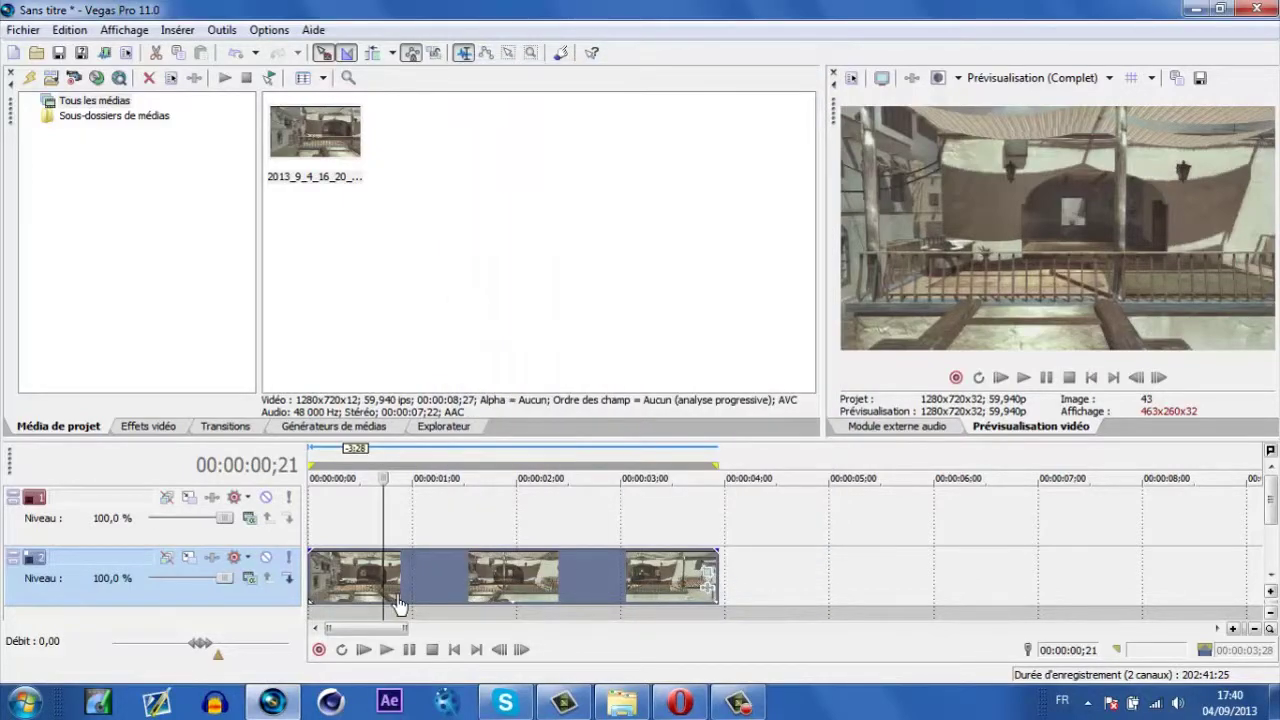
Insert a text event on track 1 from the timeline start and trim it to end with the video clip
{"action": "left_click", "coordinate": [336, 530]}
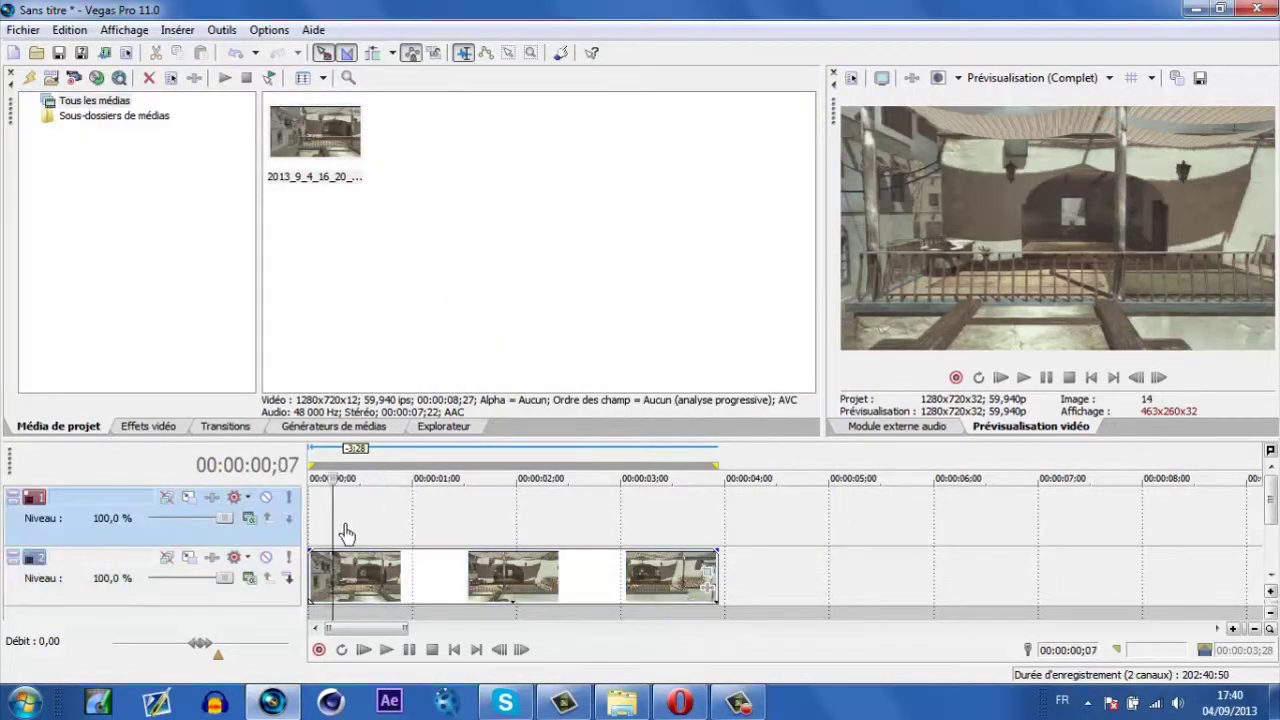
{"action": "left_click", "coordinate": [336, 592]}
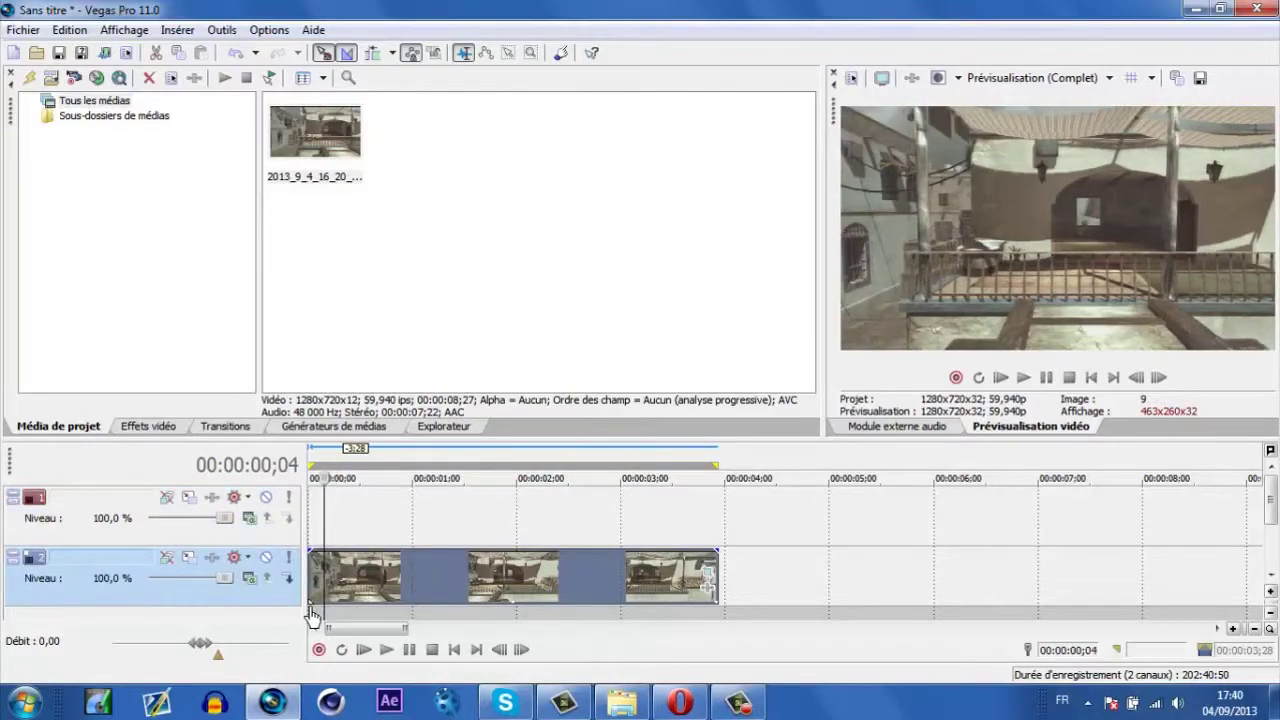
{"action": "left_click_drag", "start_coordinate": [305, 620], "coordinate": [300, 600]}
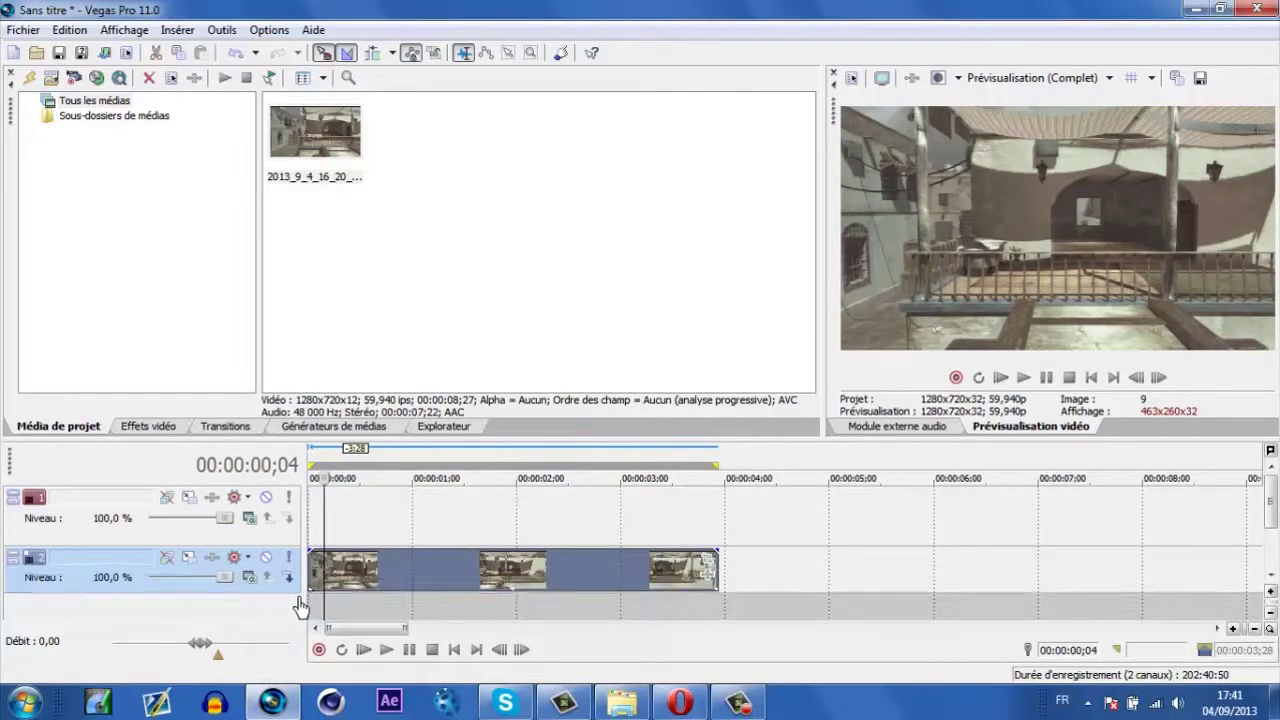
{"action": "left_click", "coordinate": [177, 30]}
{"action": "left_click", "coordinate": [229, 231]}
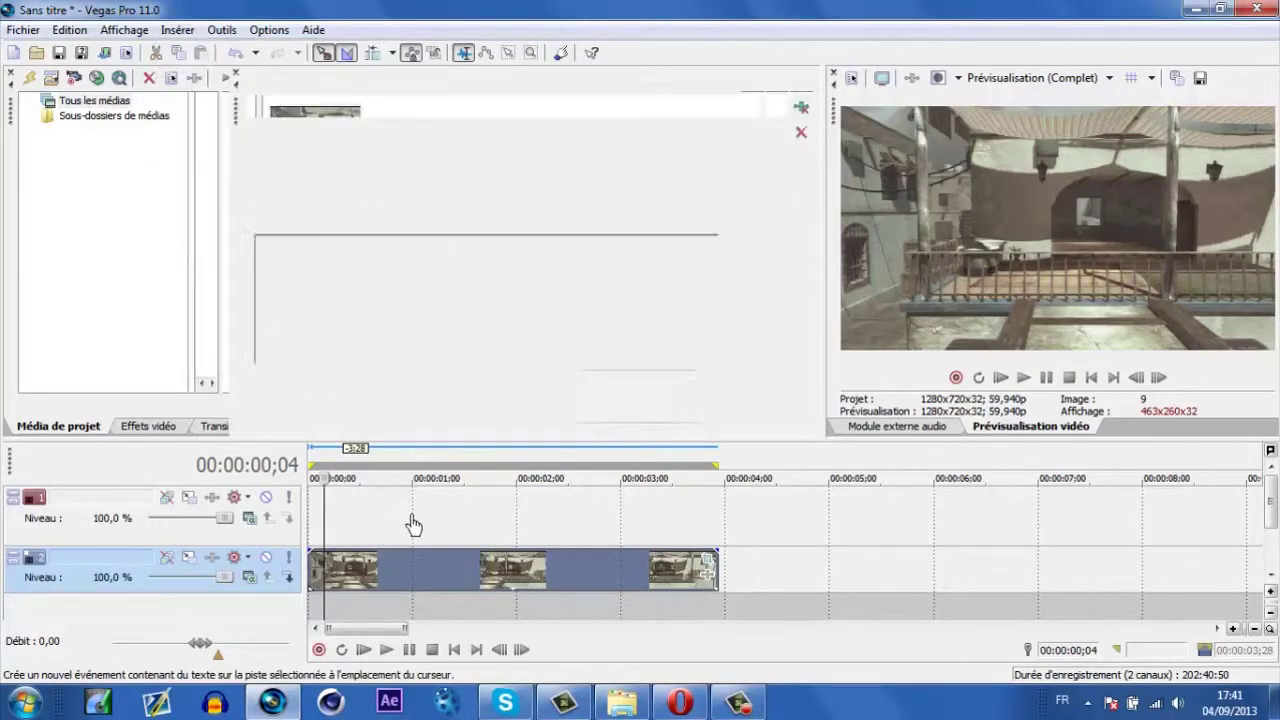
{"action": "left_click_drag", "start_coordinate": [429, 586], "coordinate": [420, 538]}
{"action": "left_click_drag", "start_coordinate": [829, 528], "coordinate": [660, 463]}
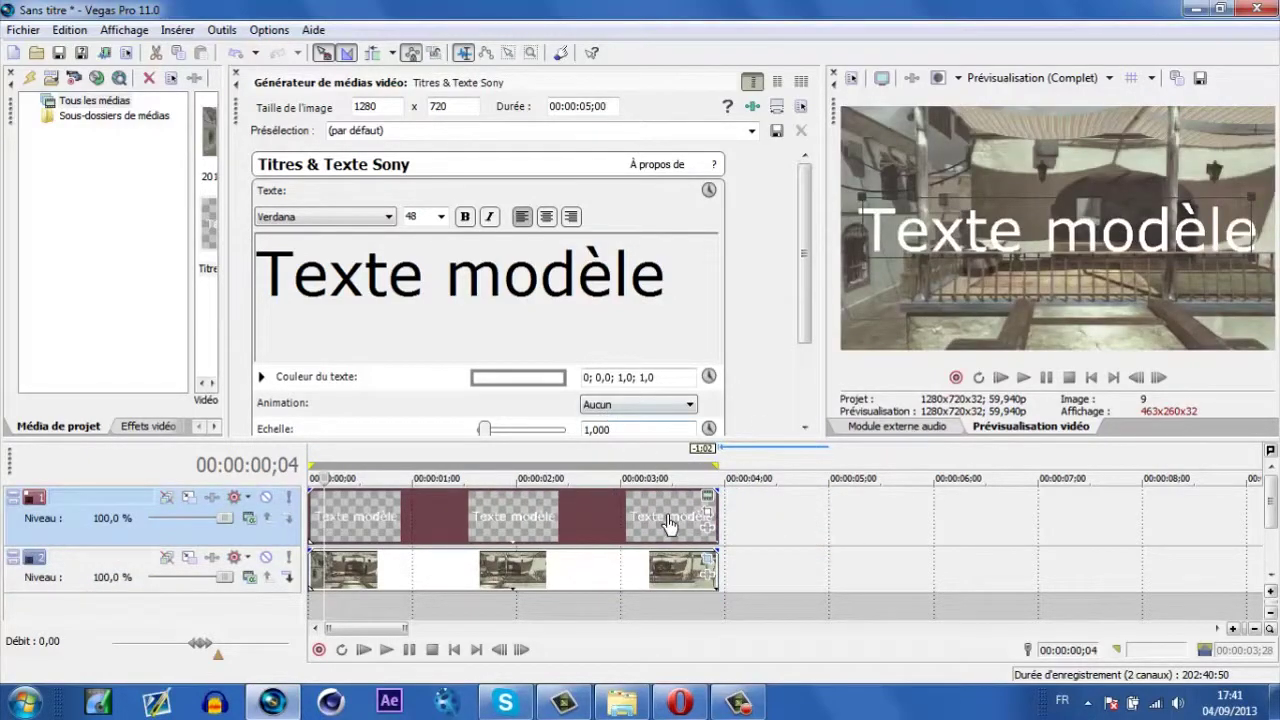
Replace the sample title text with "EaSy TPz"
{"action": "double_click", "coordinate": [538, 308]}
{"action": "key", "text": "ctrl+a"}
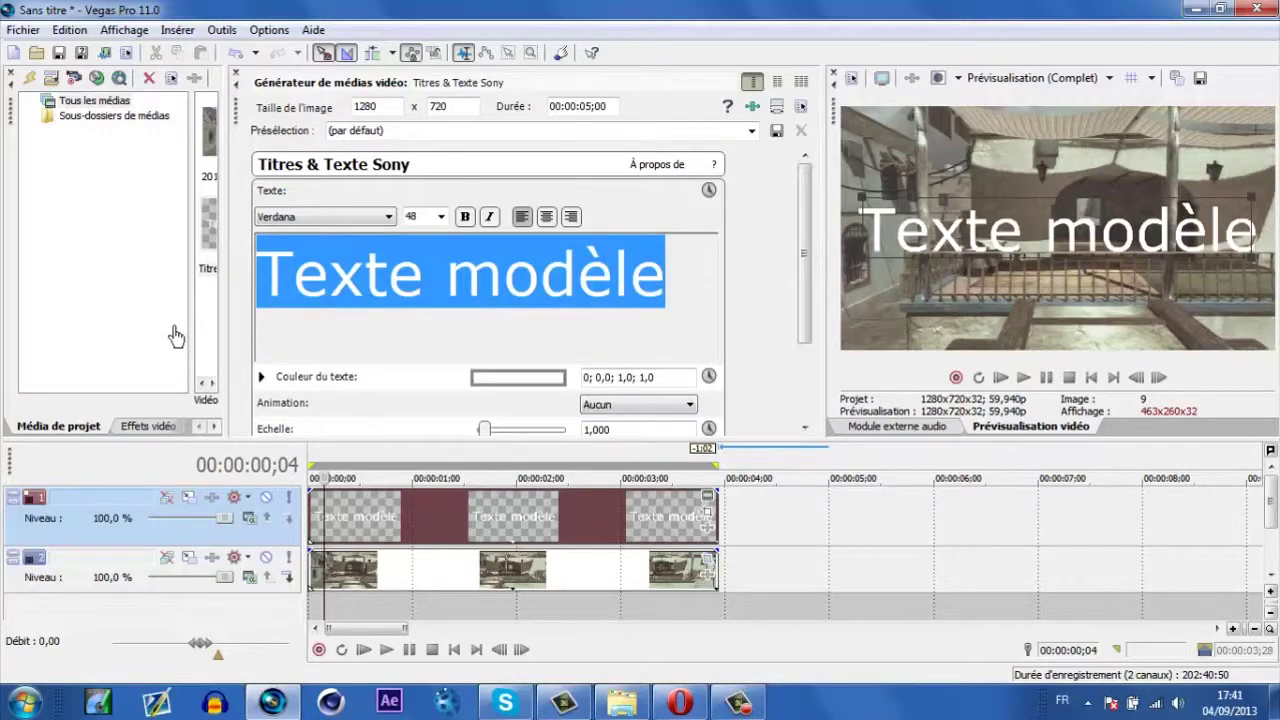
{"action": "key", "text": "Delete"}
{"action": "key", "text": "Caps_Lock"}
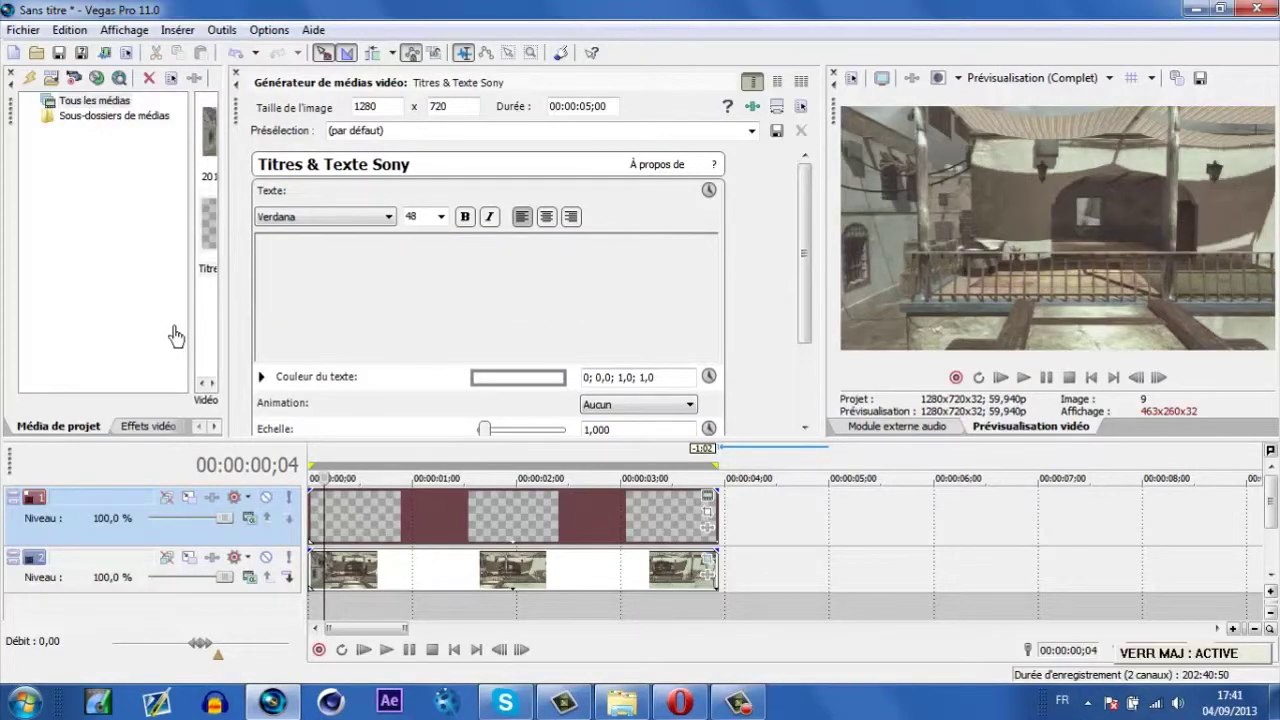
{"action": "type", "text": "E"}
{"action": "key", "text": "Caps_Lock"}
{"action": "type", "text": "a"}
{"action": "key", "text": "Caps_Lock"}
{"action": "type", "text": "S"}
{"action": "key", "text": "Caps_Lock"}
{"action": "type", "text": "y"}
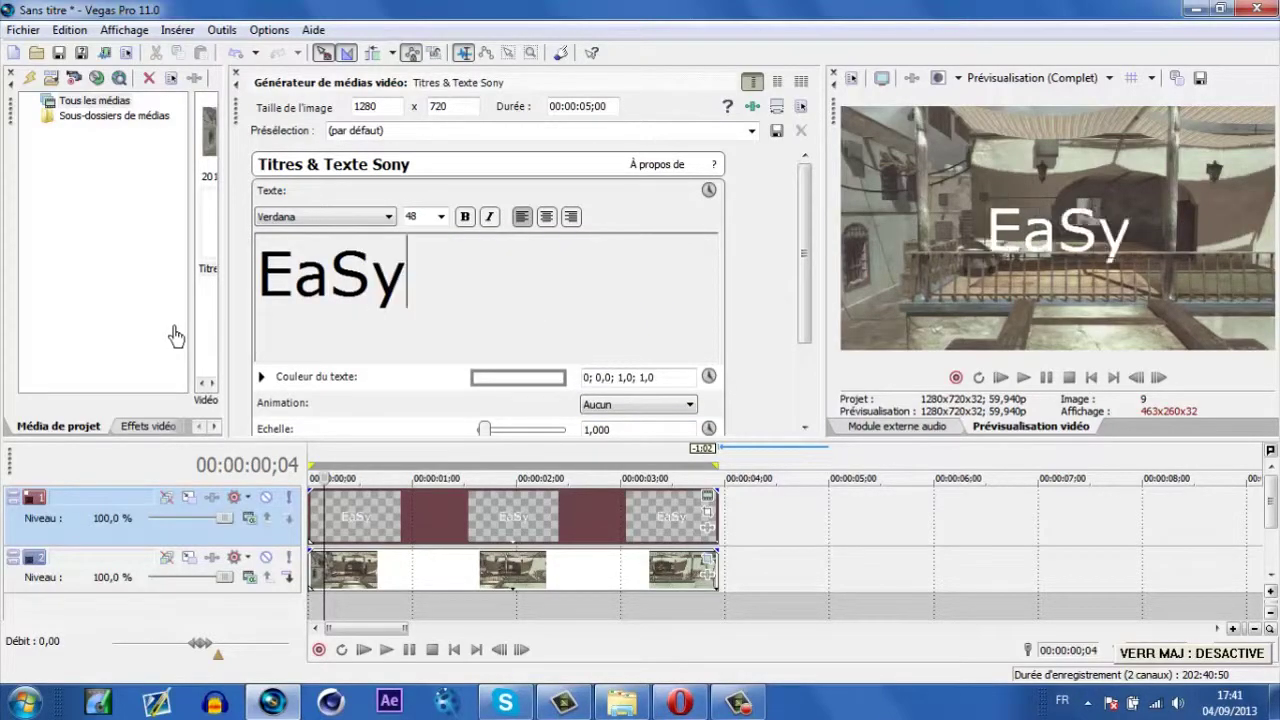
{"action": "key", "text": "Caps_Lock"}
{"action": "type", "text": "TP"}
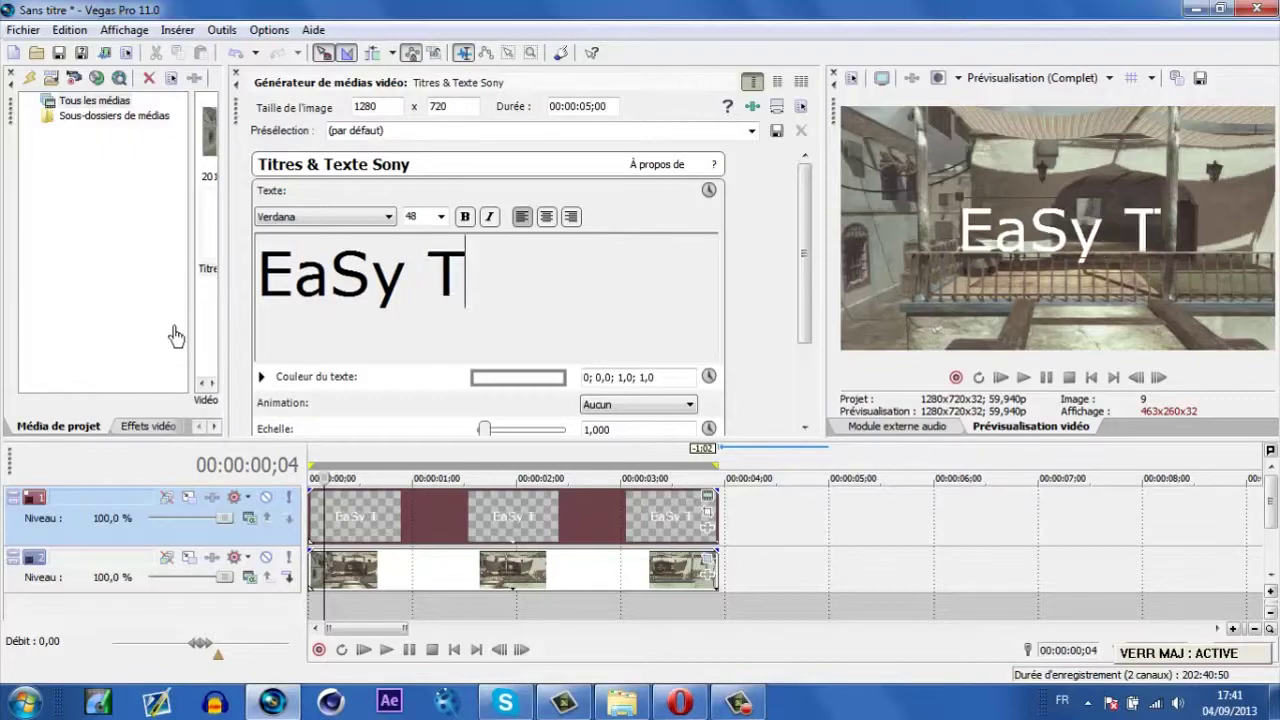
{"action": "key", "text": "Caps_Lock"}
{"action": "type", "text": "z"}
Set the font of the whole title text to Agency FB
{"action": "left_click_drag", "start_coordinate": [555, 330], "coordinate": [288, 340]}
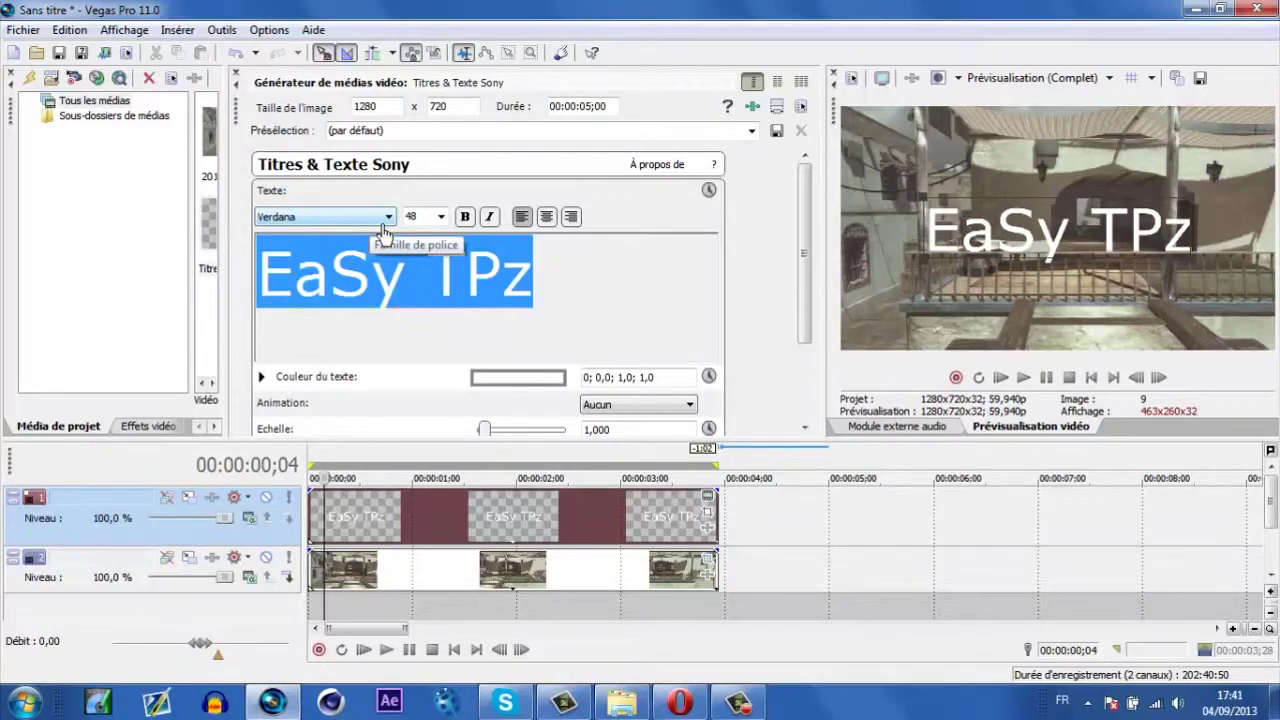
{"action": "left_click", "coordinate": [599, 288]}
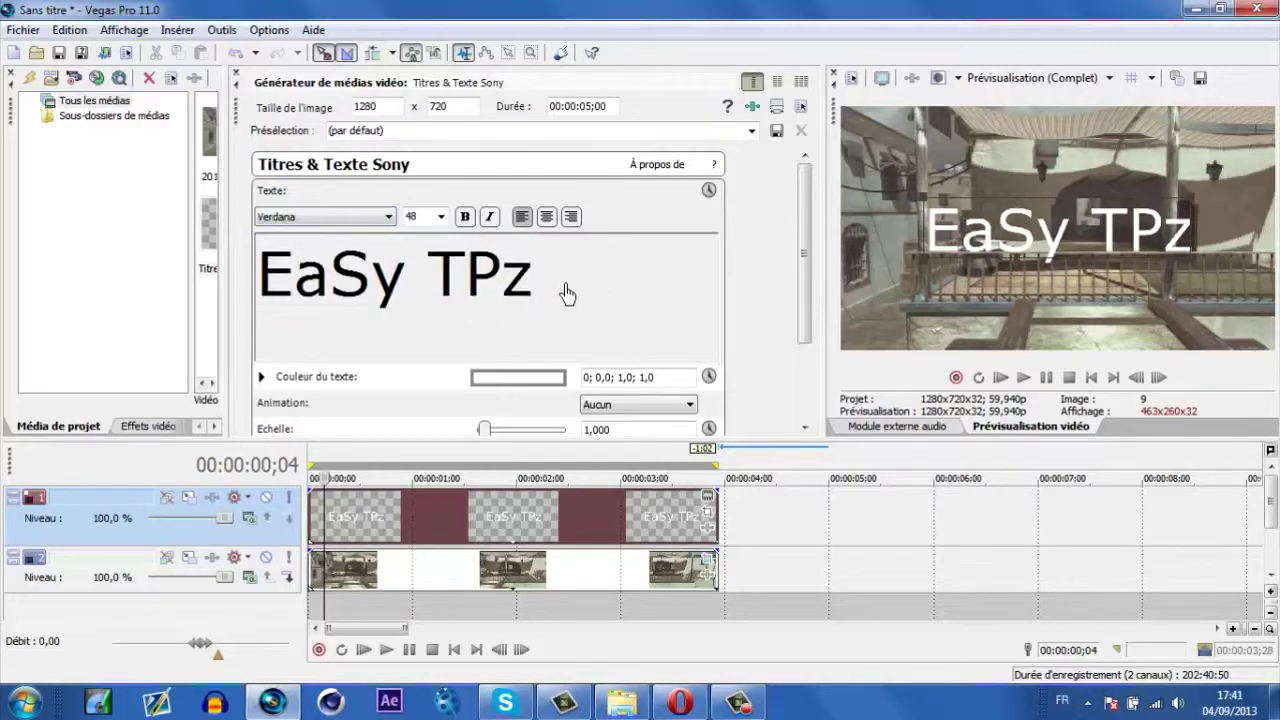
{"action": "key", "text": "ctrl+a"}
{"action": "left_click", "coordinate": [388, 216]}
{"action": "scroll", "coordinate": [370, 291], "scroll_direction": "up", "scroll_amount": 3}
{"action": "key", "text": "a"}
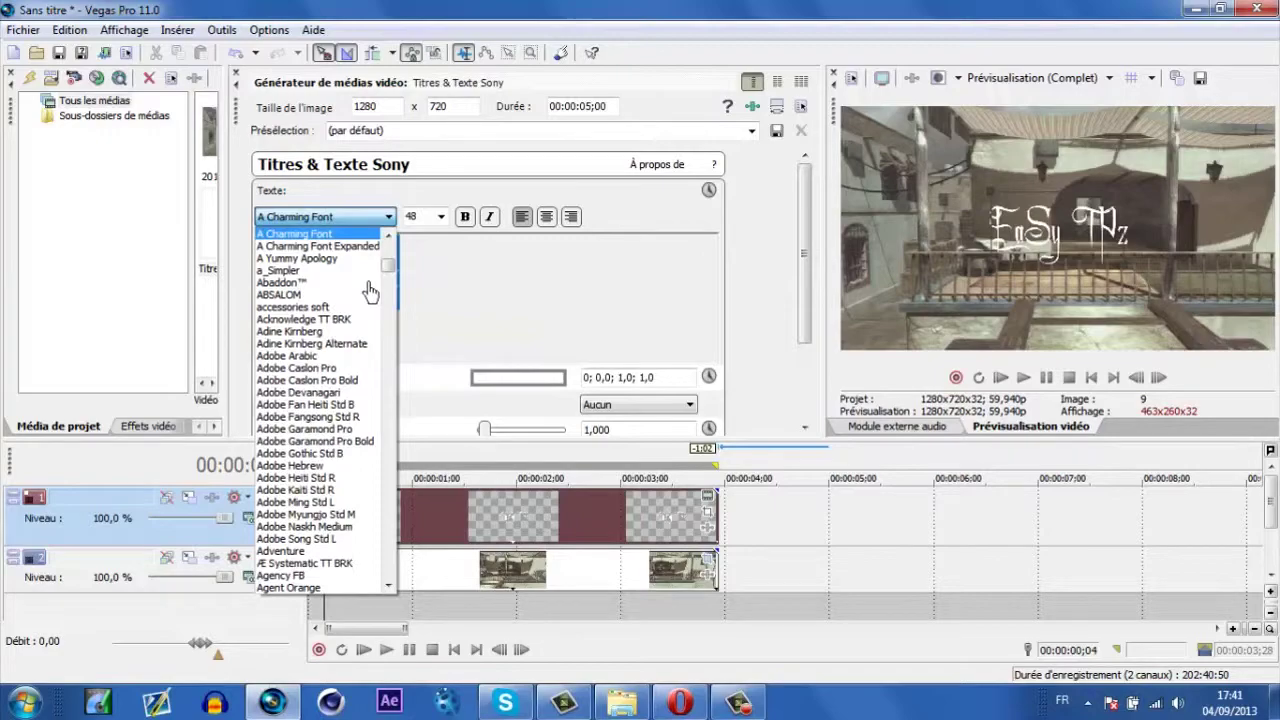
{"action": "scroll", "coordinate": [368, 392], "scroll_direction": "down", "scroll_amount": 1}
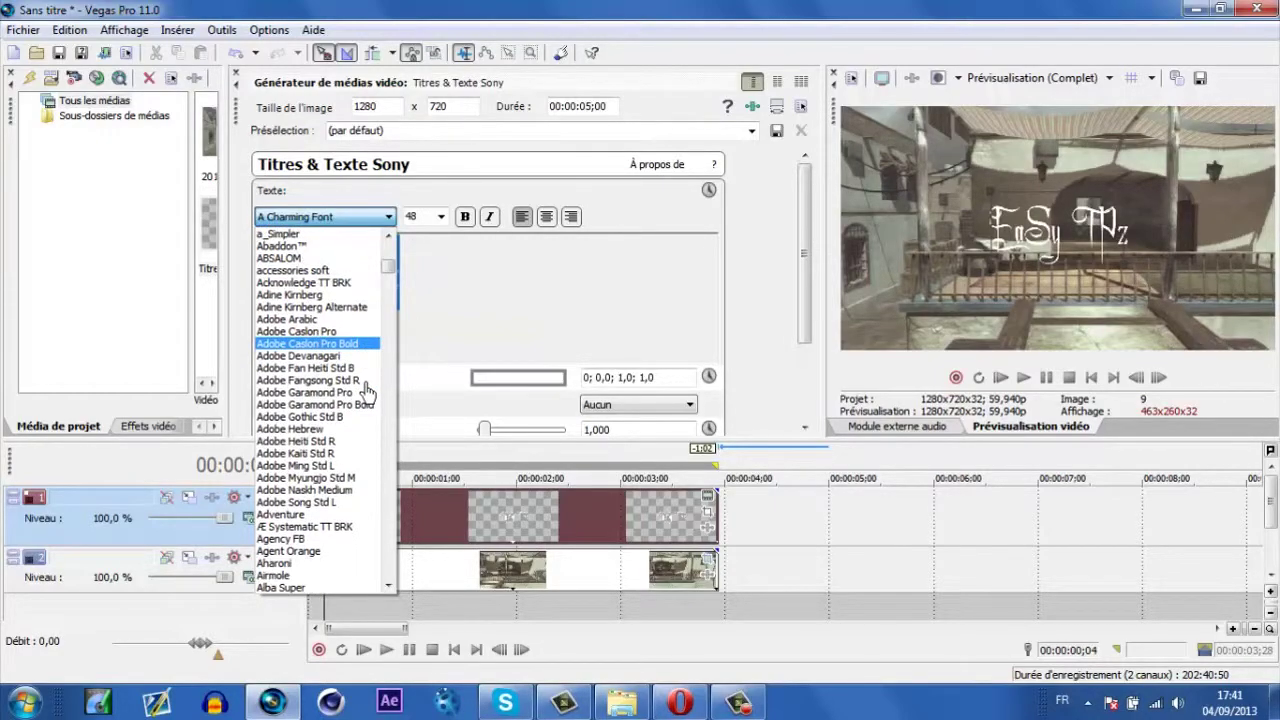
{"action": "scroll", "coordinate": [368, 392], "scroll_direction": "down", "scroll_amount": 1}
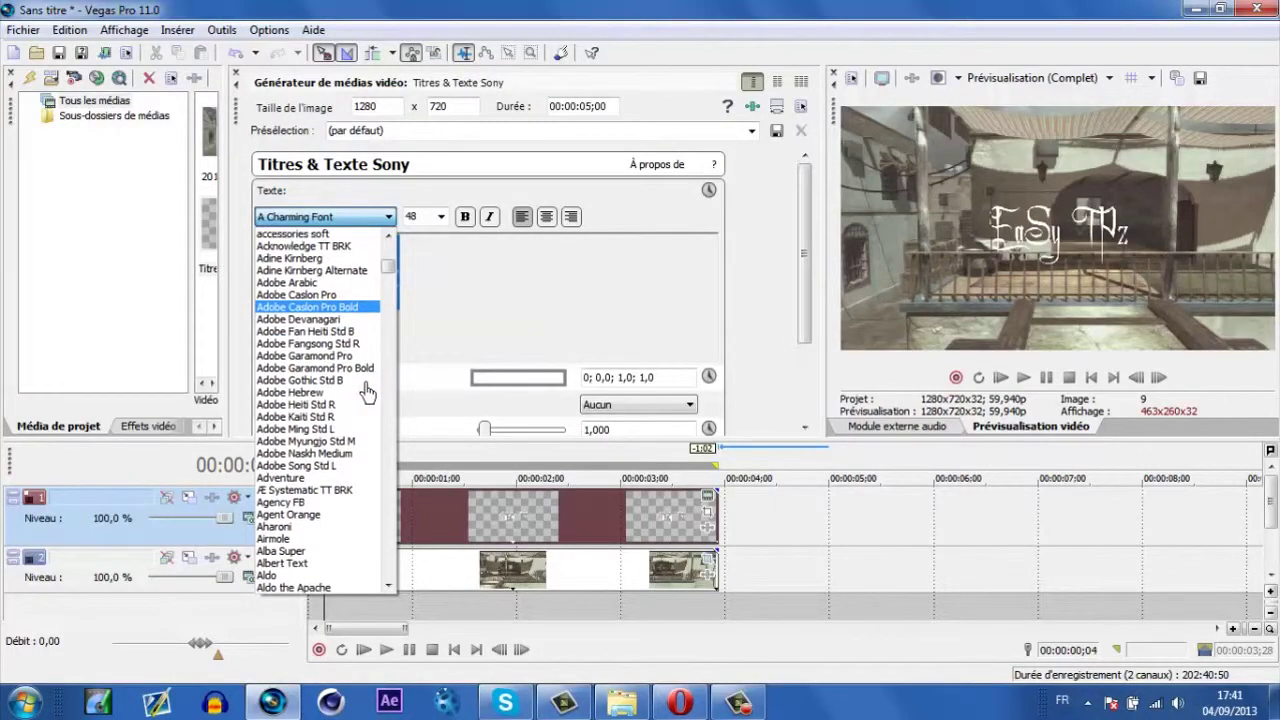
{"action": "left_click", "coordinate": [357, 514]}
{"action": "left_click", "coordinate": [481, 320]}
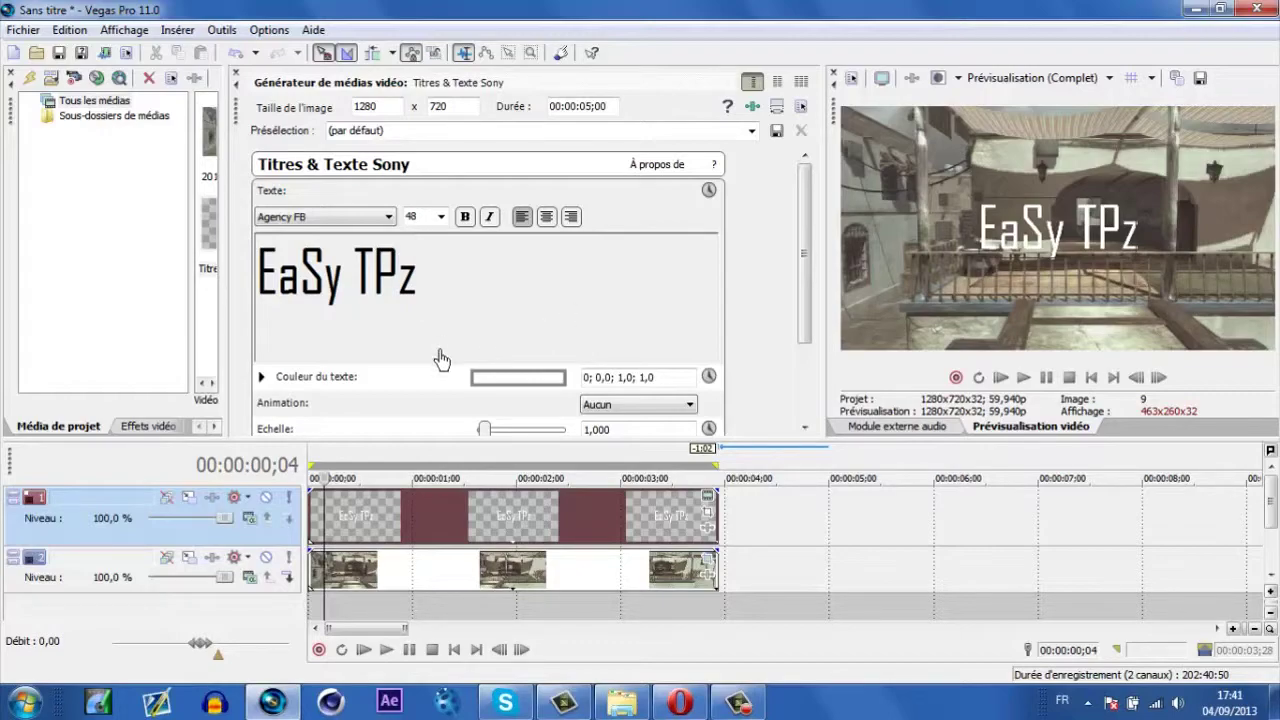
Close the media generator and enlarge the video preview area in both width and height
{"action": "left_click", "coordinate": [246, 82]}
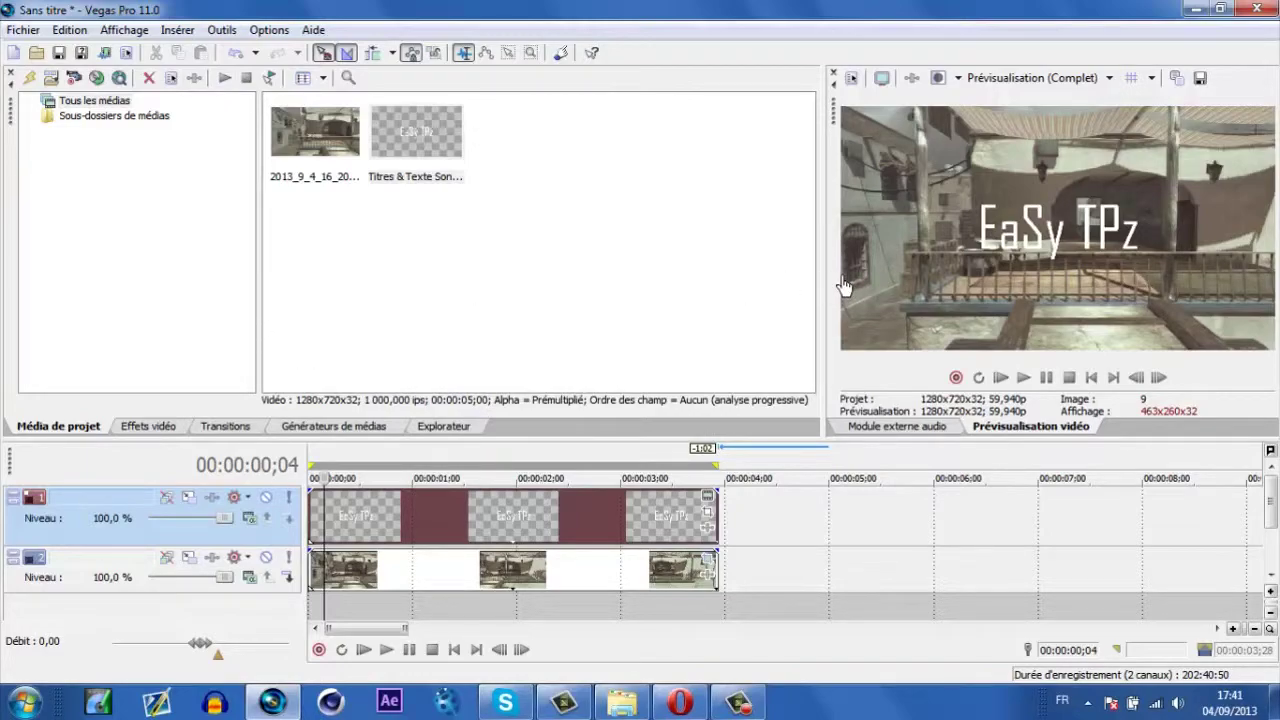
{"action": "left_click_drag", "start_coordinate": [835, 280], "coordinate": [768, 293]}
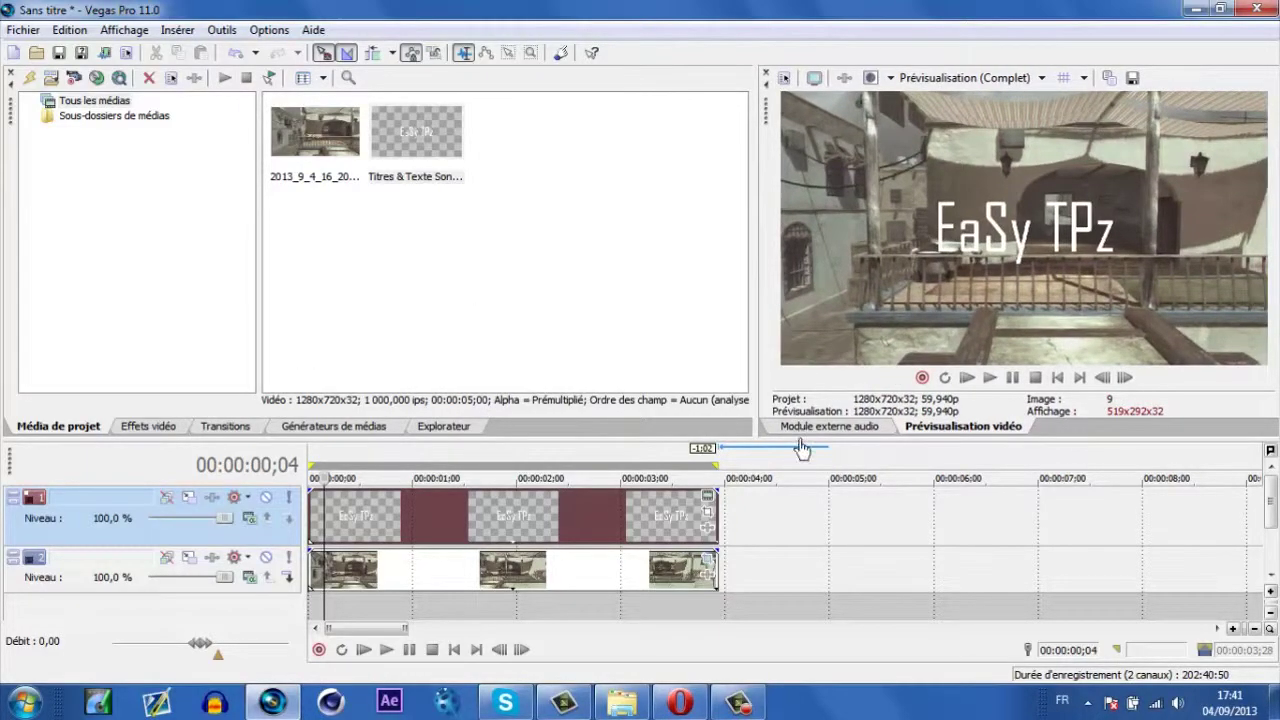
{"action": "left_click_drag", "start_coordinate": [783, 453], "coordinate": [820, 481]}
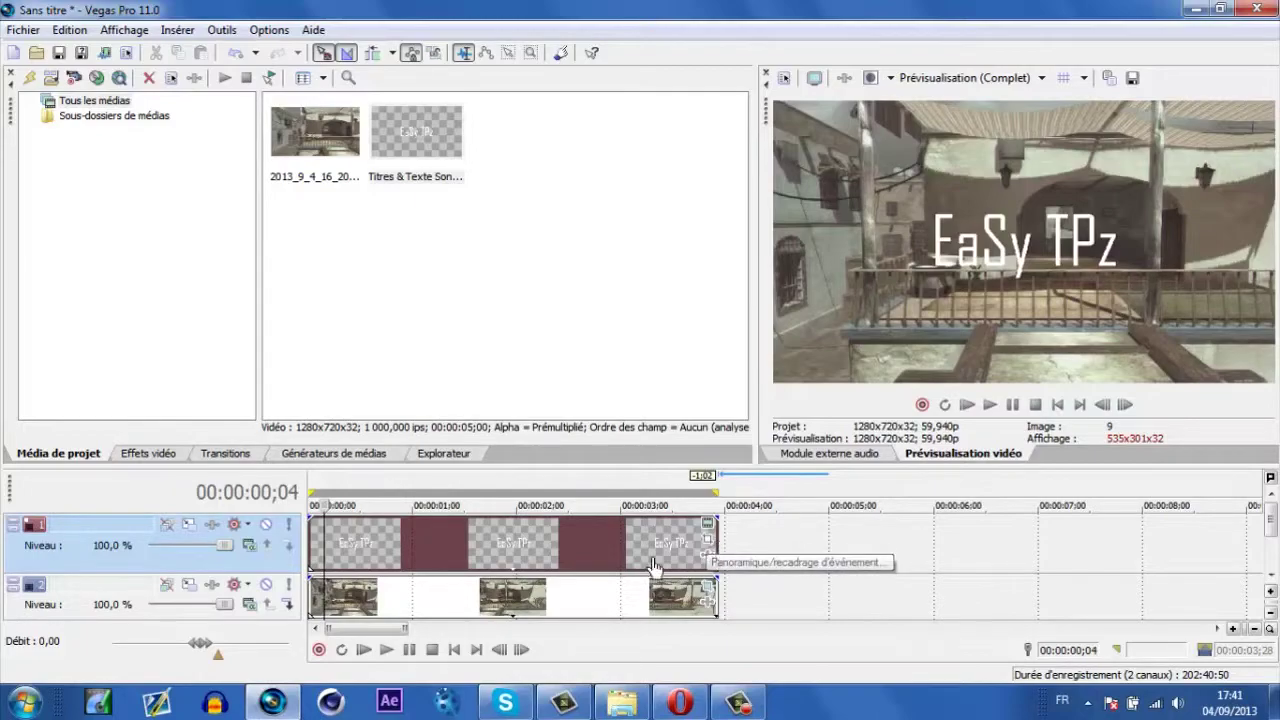
Preview the title over the video at several points along the timeline
{"action": "left_click", "coordinate": [449, 540]}
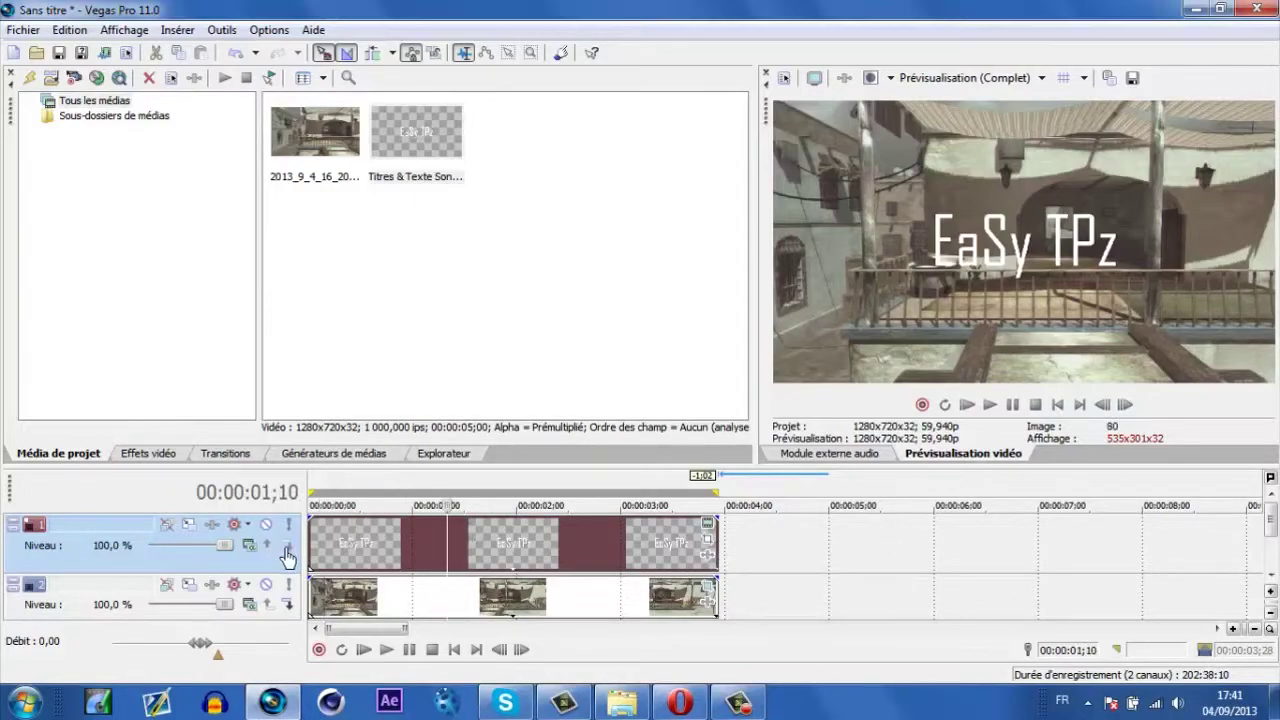
{"action": "left_click", "coordinate": [383, 558]}
{"action": "left_click", "coordinate": [476, 558]}
{"action": "left_click", "coordinate": [565, 558]}
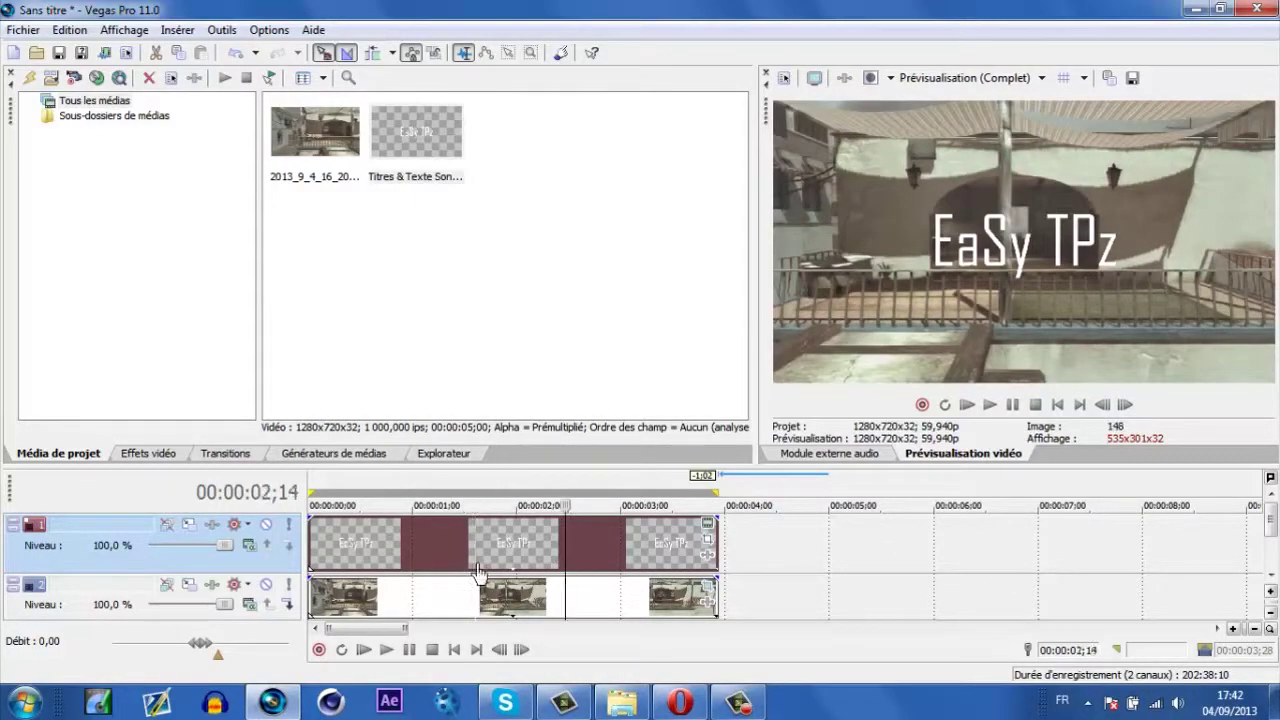
{"action": "left_click", "coordinate": [389, 607]}
{"action": "left_click", "coordinate": [590, 602]}
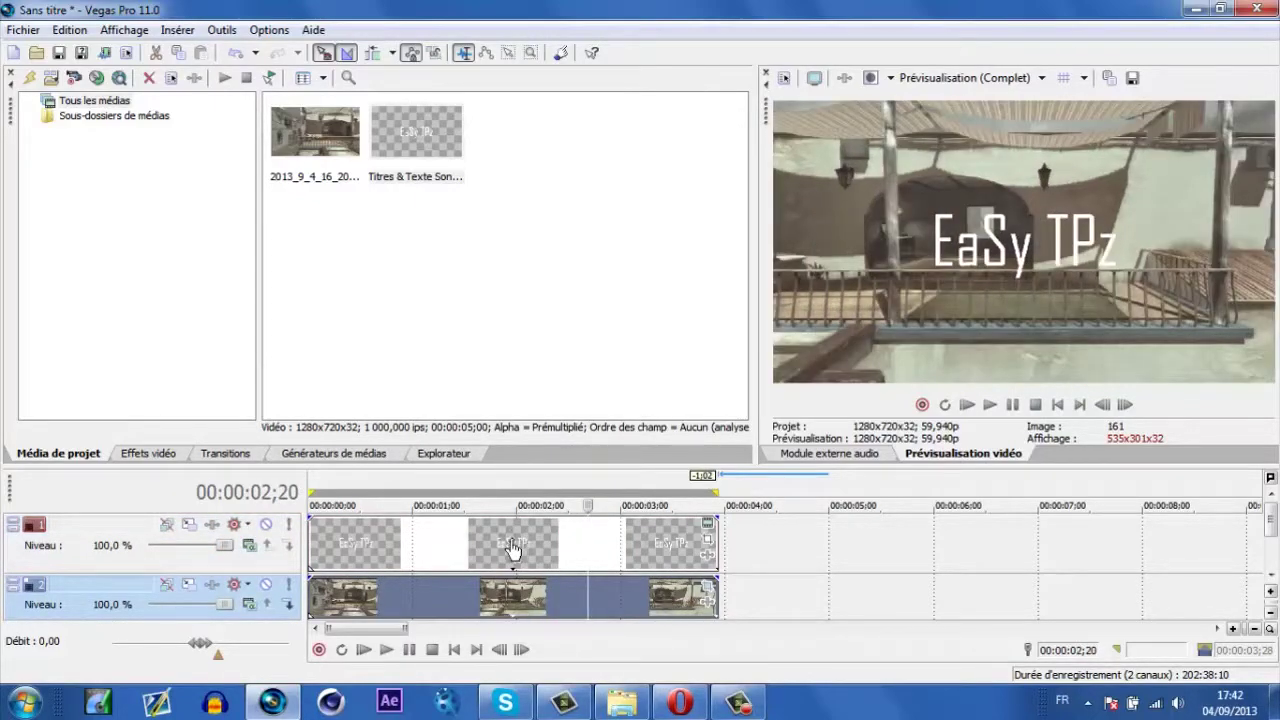
Play the clip from near its beginning to check how the title sits over it, returning to 00:00:00;12
{"action": "left_click", "coordinate": [429, 552]}
{"action": "left_click", "coordinate": [362, 556]}
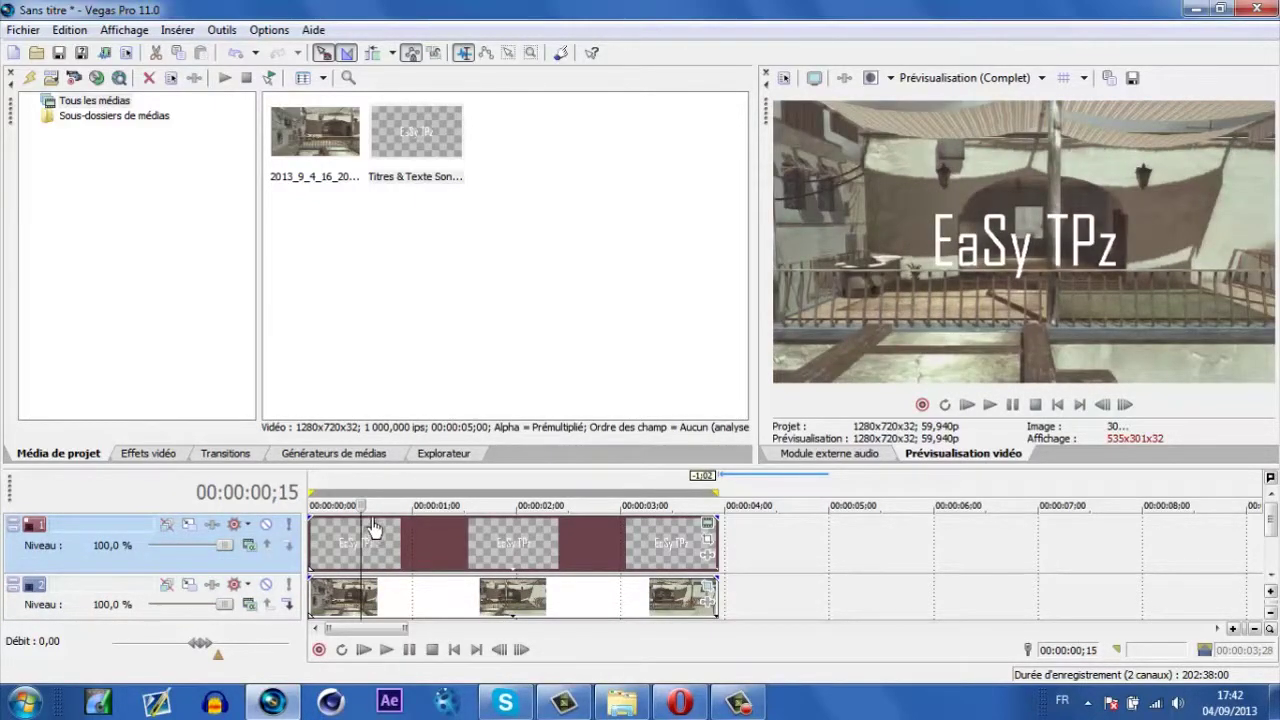
{"action": "key", "text": "space"}
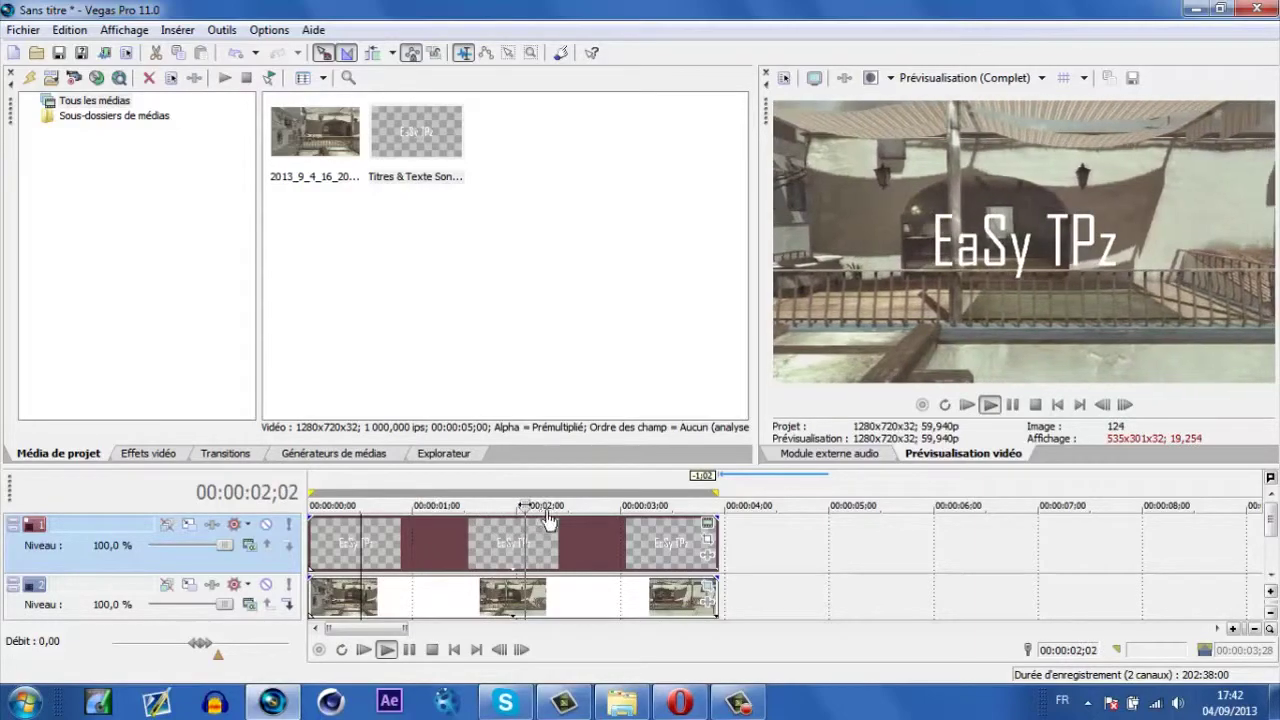
{"action": "left_click", "coordinate": [452, 520]}
{"action": "left_click", "coordinate": [356, 518]}
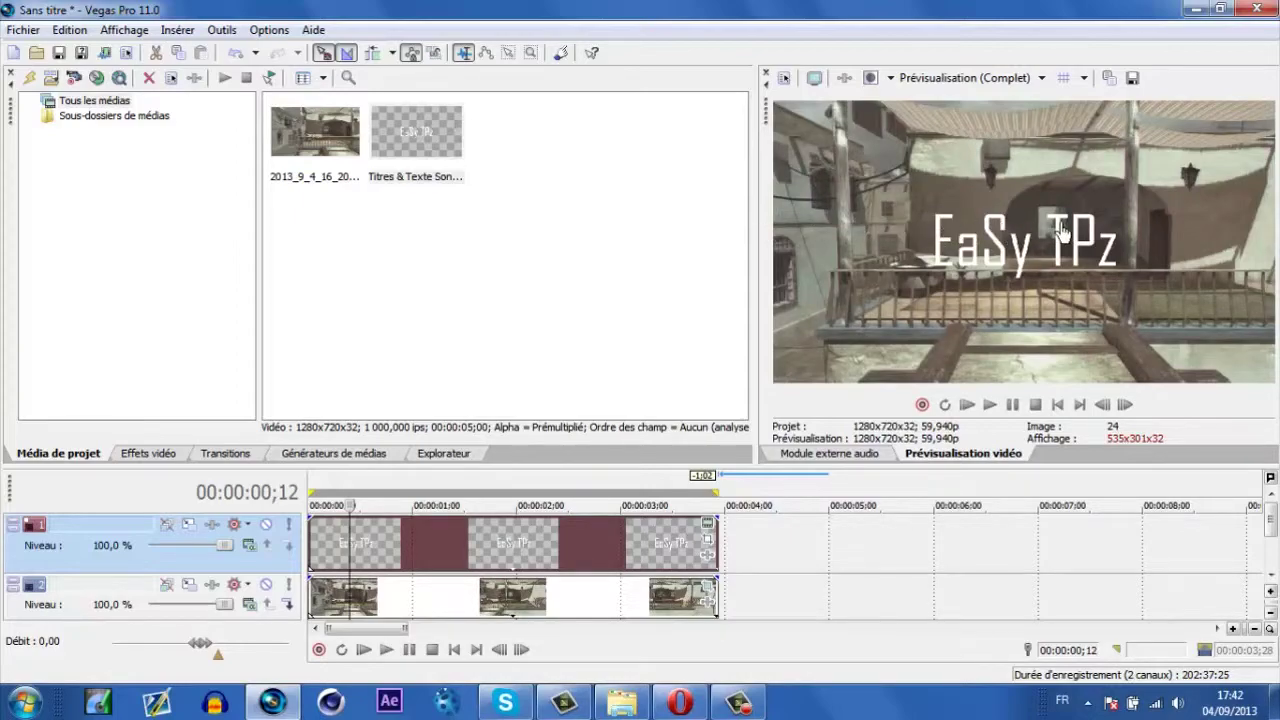
Shift the title's pan/crop frame to centre X 735.2, Y 440.2, and reopen Pan/Crop with the project playhead at the start
{"action": "left_click", "coordinate": [712, 553]}
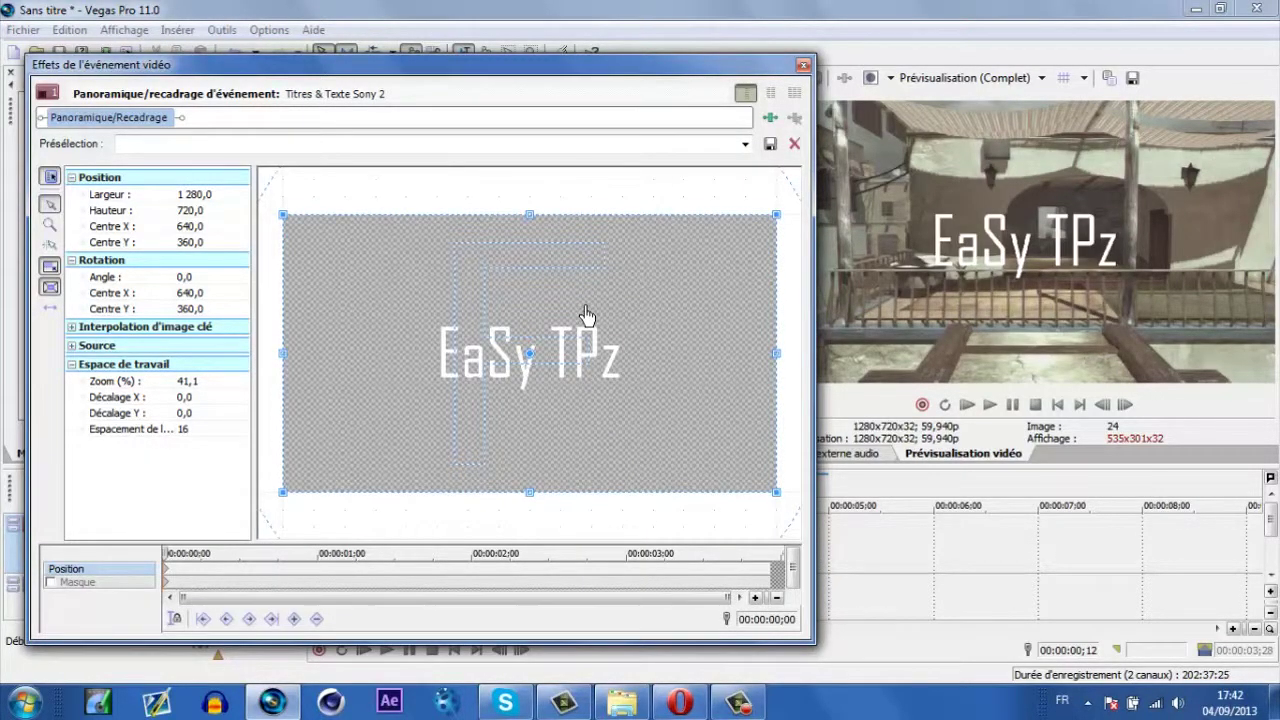
{"action": "scroll", "coordinate": [586, 386], "scroll_direction": "down", "scroll_amount": 5}
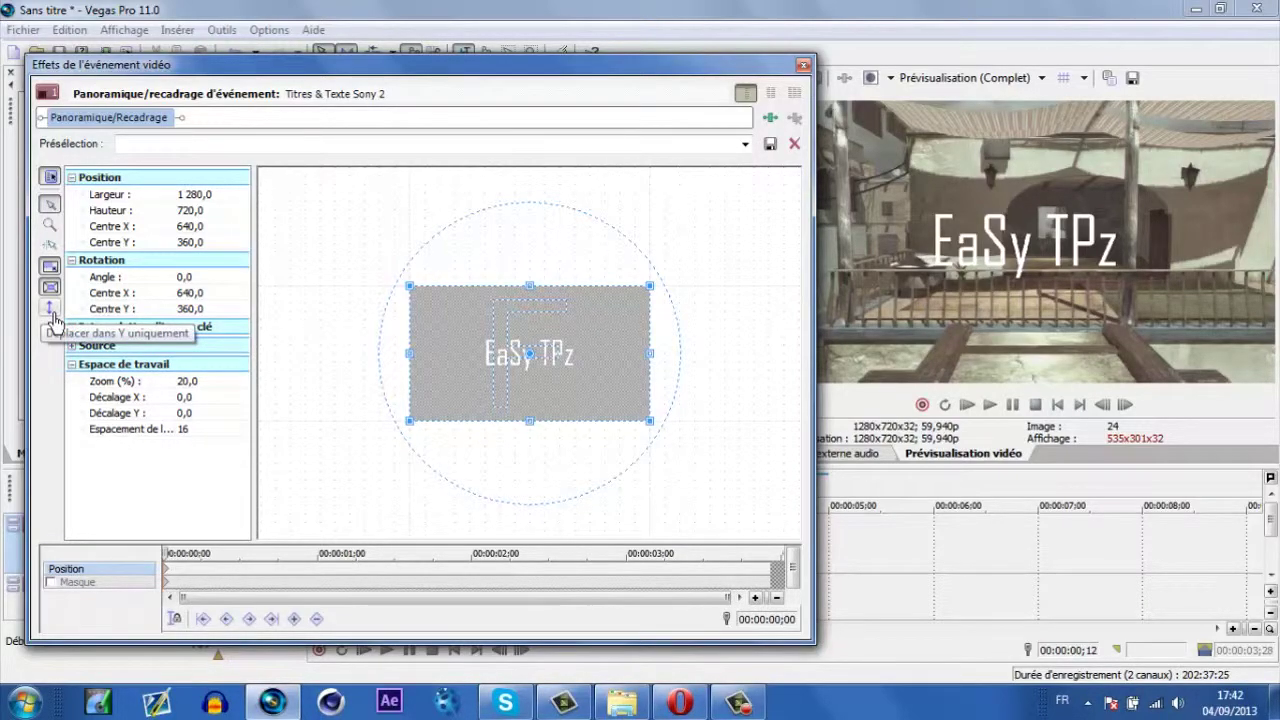
{"action": "left_click_drag", "start_coordinate": [510, 347], "coordinate": [526, 366]}
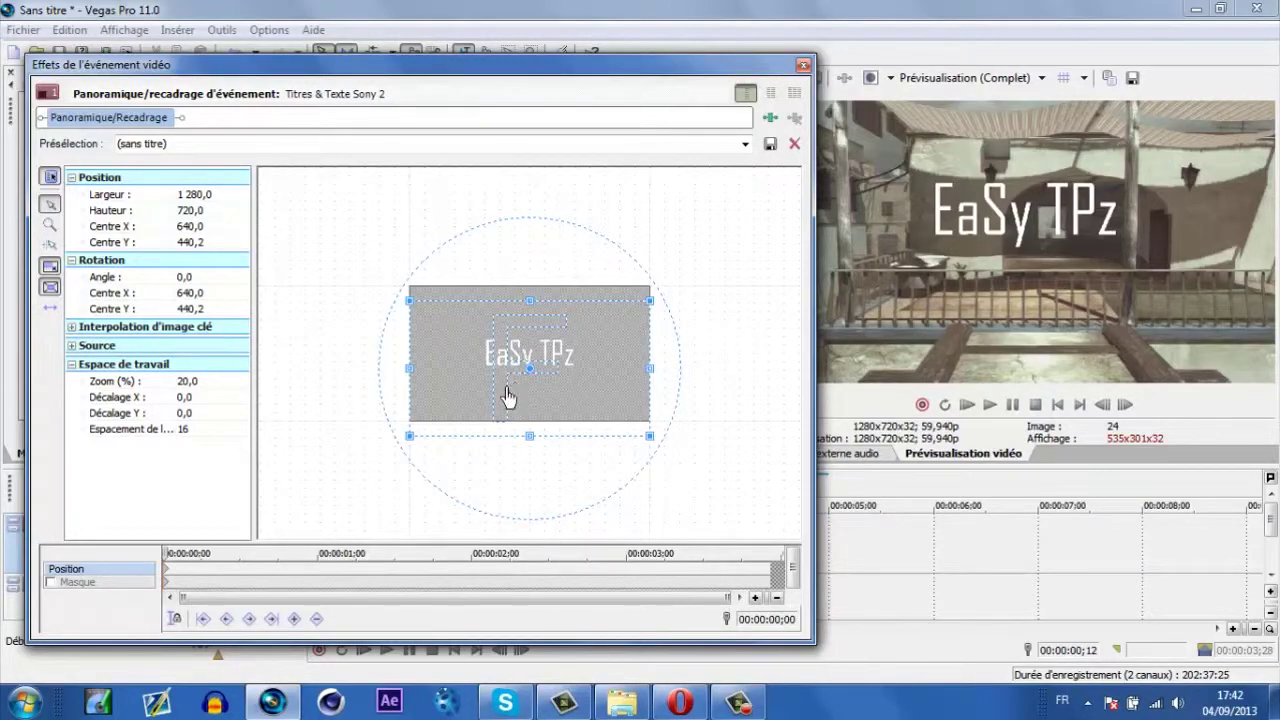
{"action": "left_click_drag", "start_coordinate": [485, 392], "coordinate": [503, 396]}
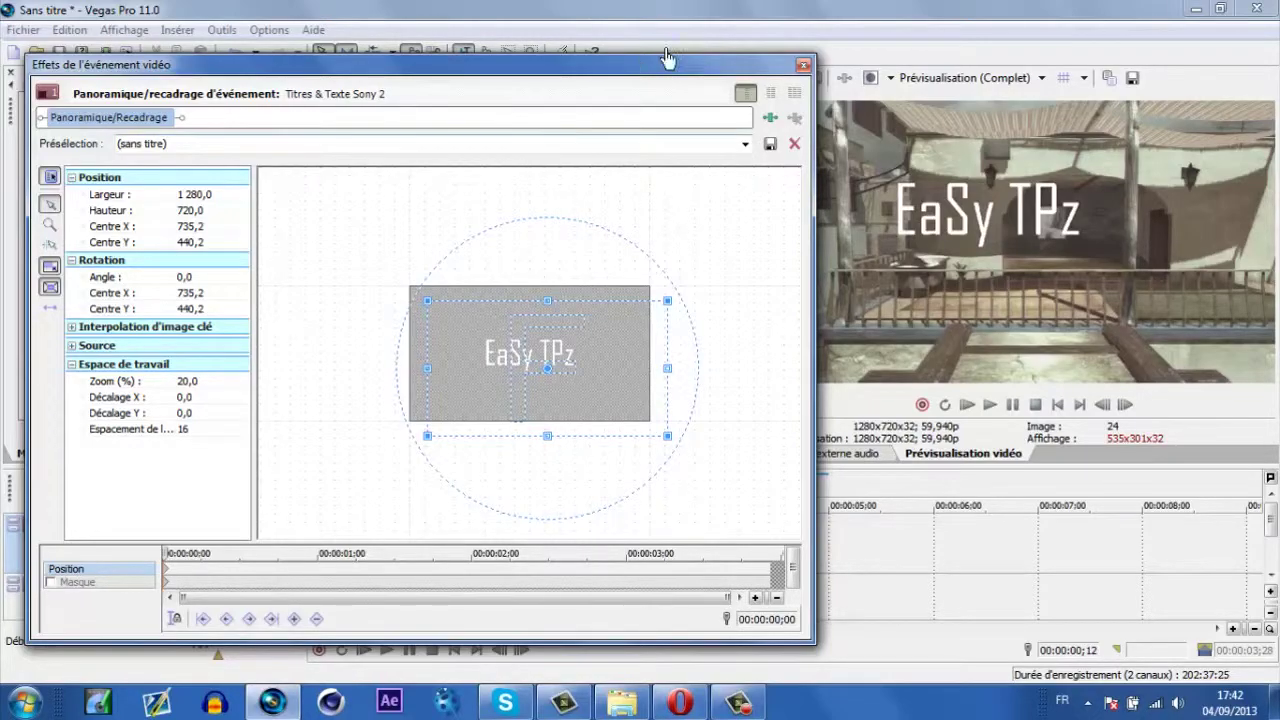
{"action": "left_click", "coordinate": [803, 65]}
{"action": "key", "text": "Home"}
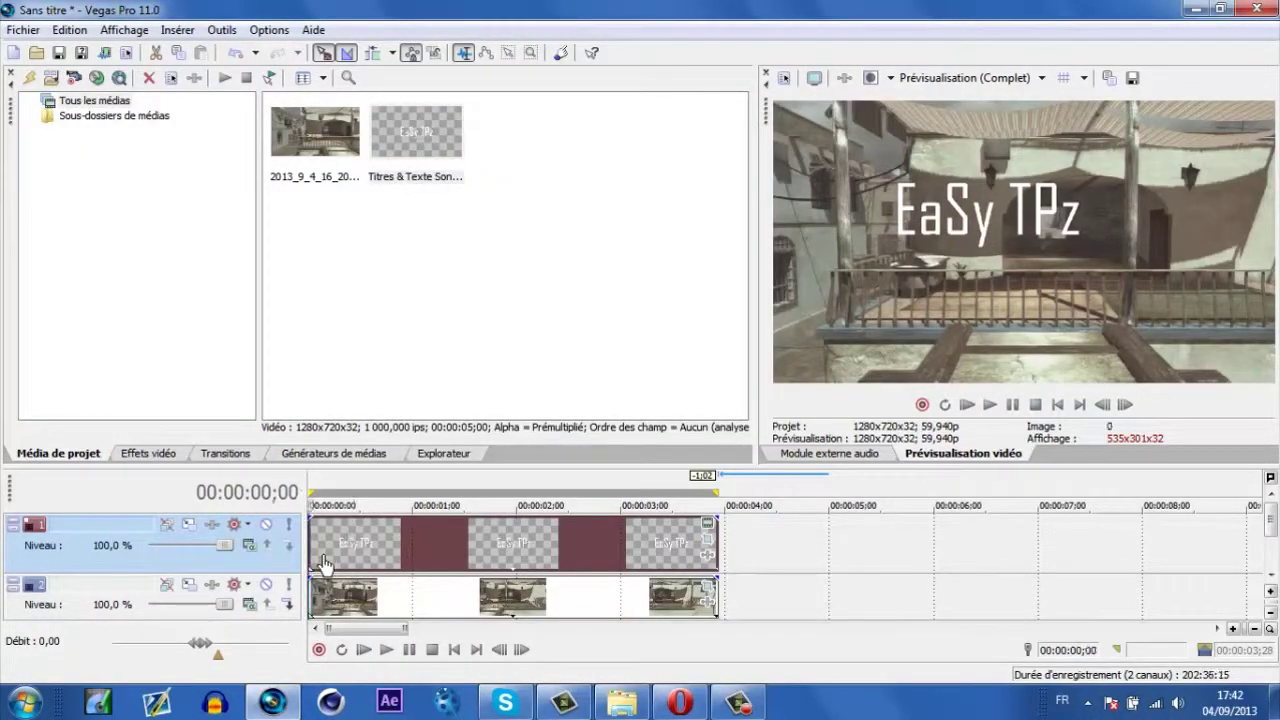
{"action": "left_click", "coordinate": [707, 538]}
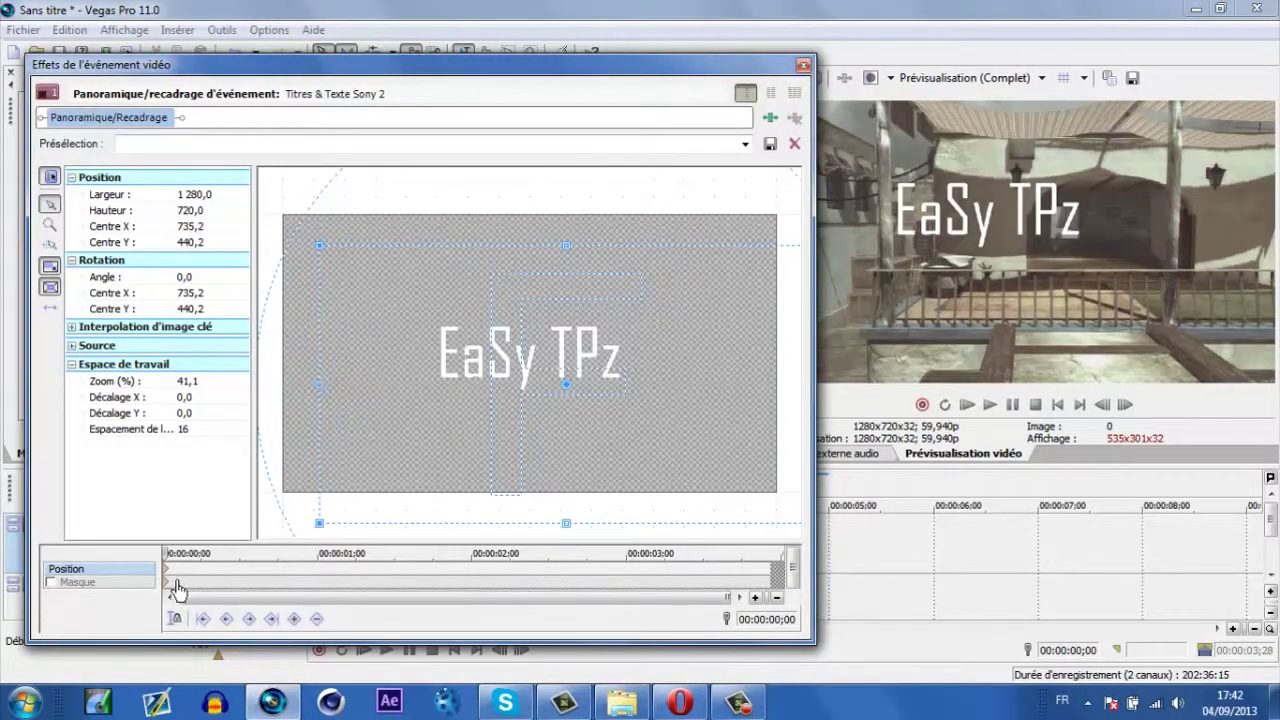
Try a position keyframe at 00:00:00;05 that shifts the title's frame to centre X 720.6
{"action": "scroll", "coordinate": [176, 585], "scroll_direction": "up", "scroll_amount": 5}
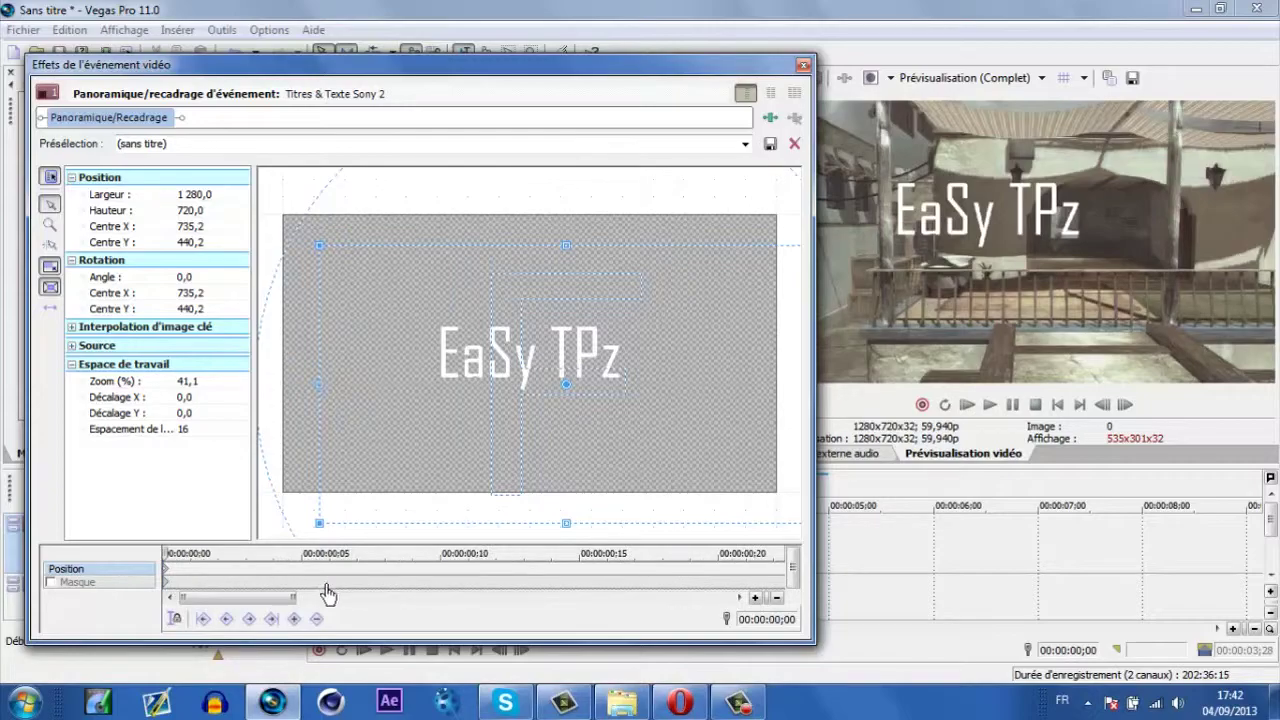
{"action": "scroll", "coordinate": [336, 588], "scroll_direction": "down", "scroll_amount": 3}
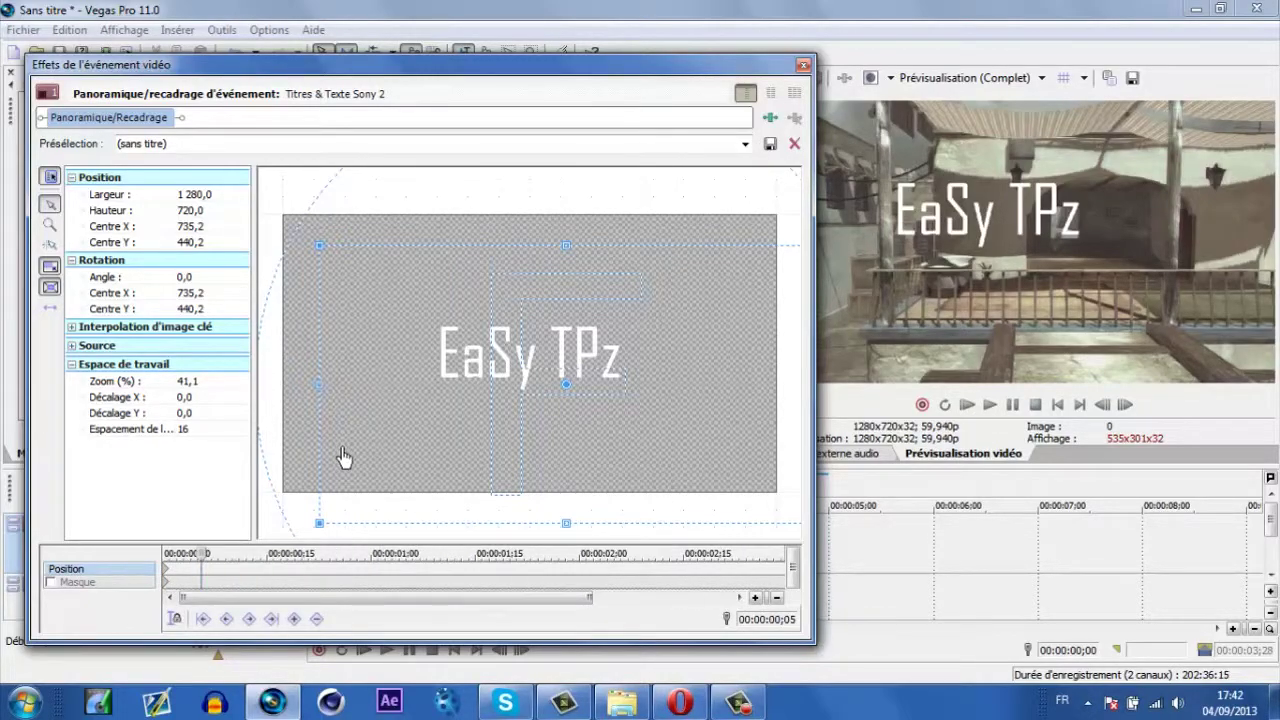
{"action": "left_click_drag", "start_coordinate": [440, 397], "coordinate": [434, 398]}
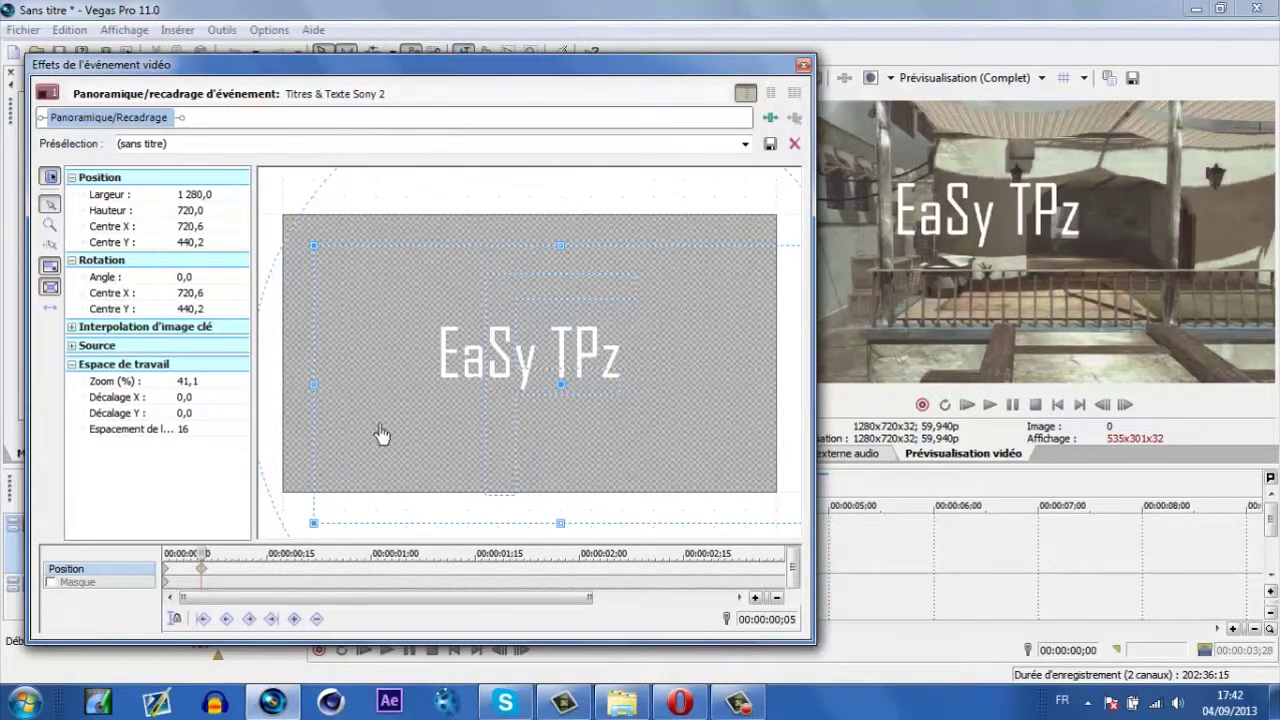
{"action": "key", "text": "ctrl+z"}
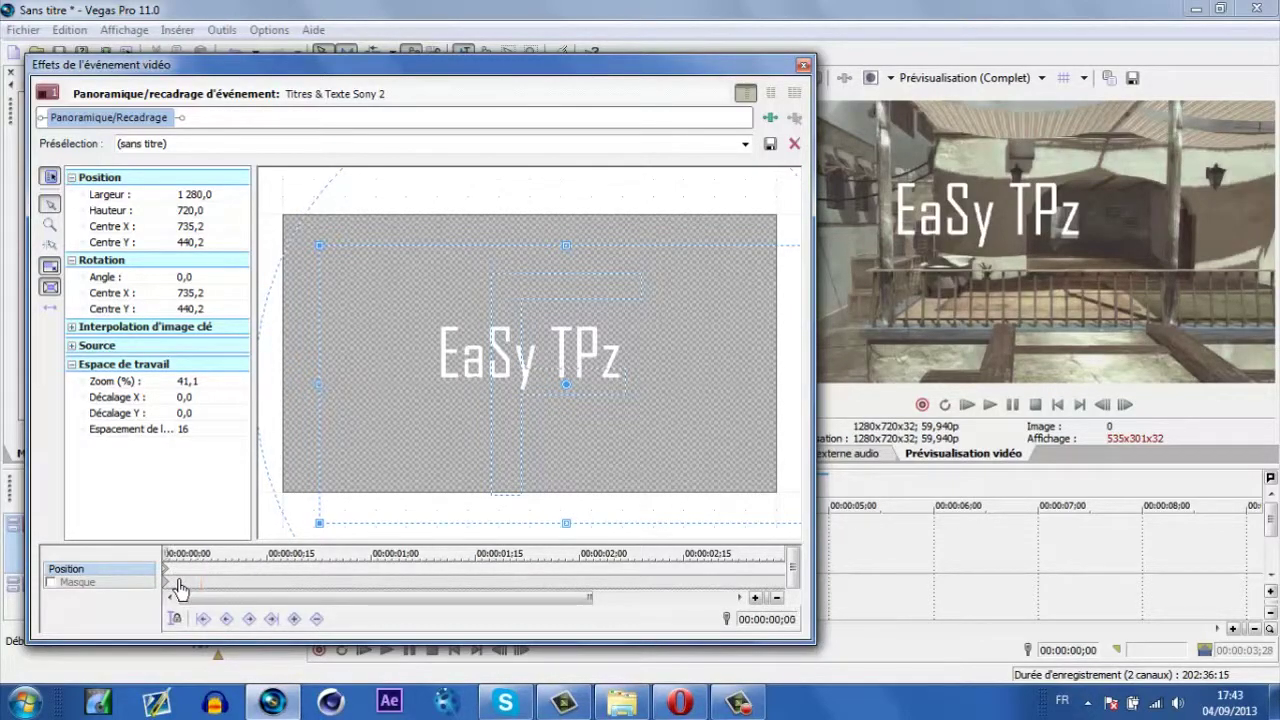
Shift the title's pan/crop frame at 00:00:00;00 horizontally to centre X 613.6 and close the effects window
{"action": "mouse_move", "coordinate": [180, 568]}
{"action": "left_mouse_down"}
{"action": "mouse_move", "coordinate": [571, 531]}
{"action": "mouse_move", "coordinate": [370, 575]}
{"action": "mouse_move", "coordinate": [168, 560]}
{"action": "left_mouse_up"}
{"action": "left_click_drag", "start_coordinate": [412, 418], "coordinate": [366, 421]}
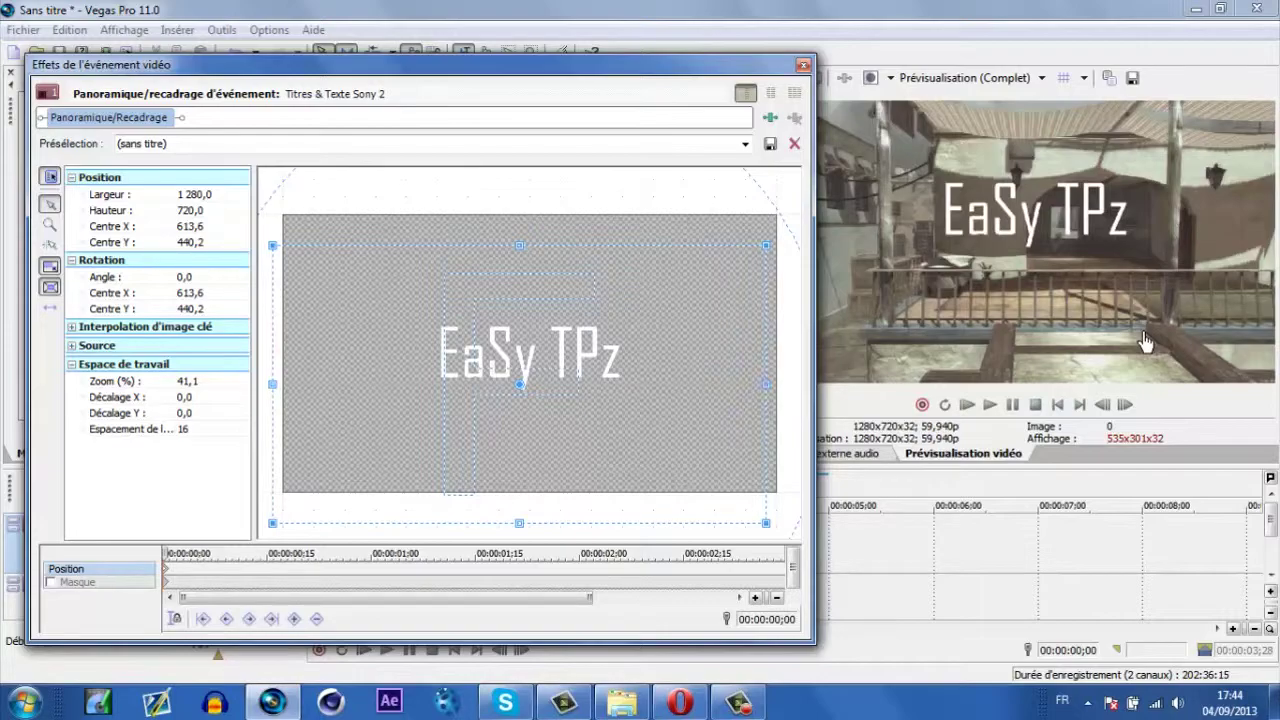
{"action": "left_click", "coordinate": [803, 65]}
Scrub and play through the second half of the clip, stopping the playhead at 00:00:03;09
{"action": "left_click", "coordinate": [536, 556]}
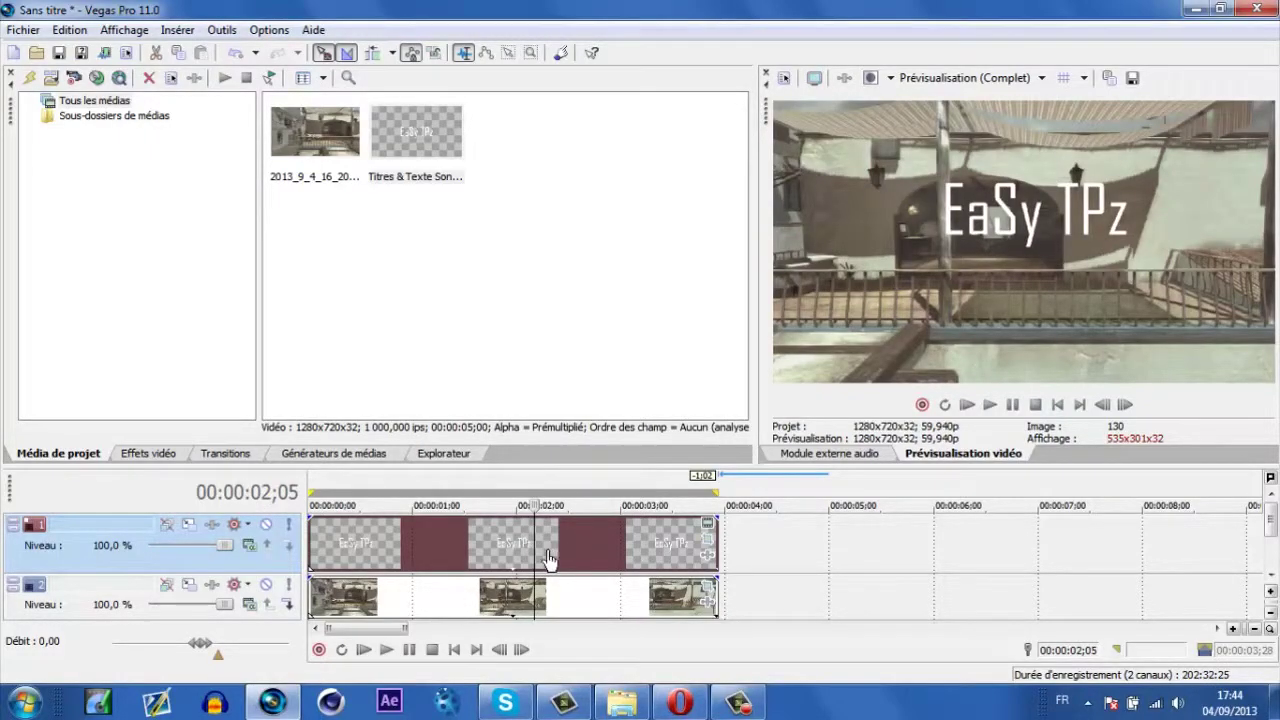
{"action": "mouse_move", "coordinate": [545, 512]}
{"action": "left_mouse_down"}
{"action": "mouse_move", "coordinate": [518, 507]}
{"action": "mouse_move", "coordinate": [563, 507]}
{"action": "left_mouse_up"}
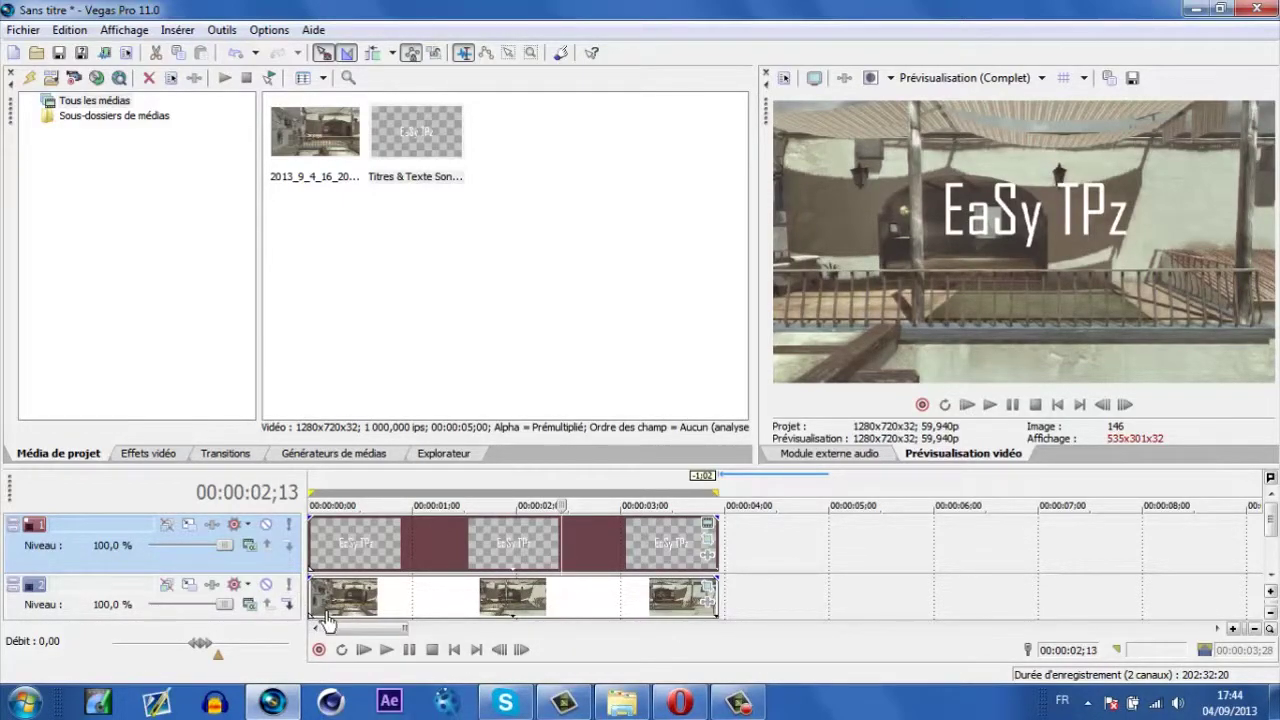
{"action": "left_click", "coordinate": [563, 618]}
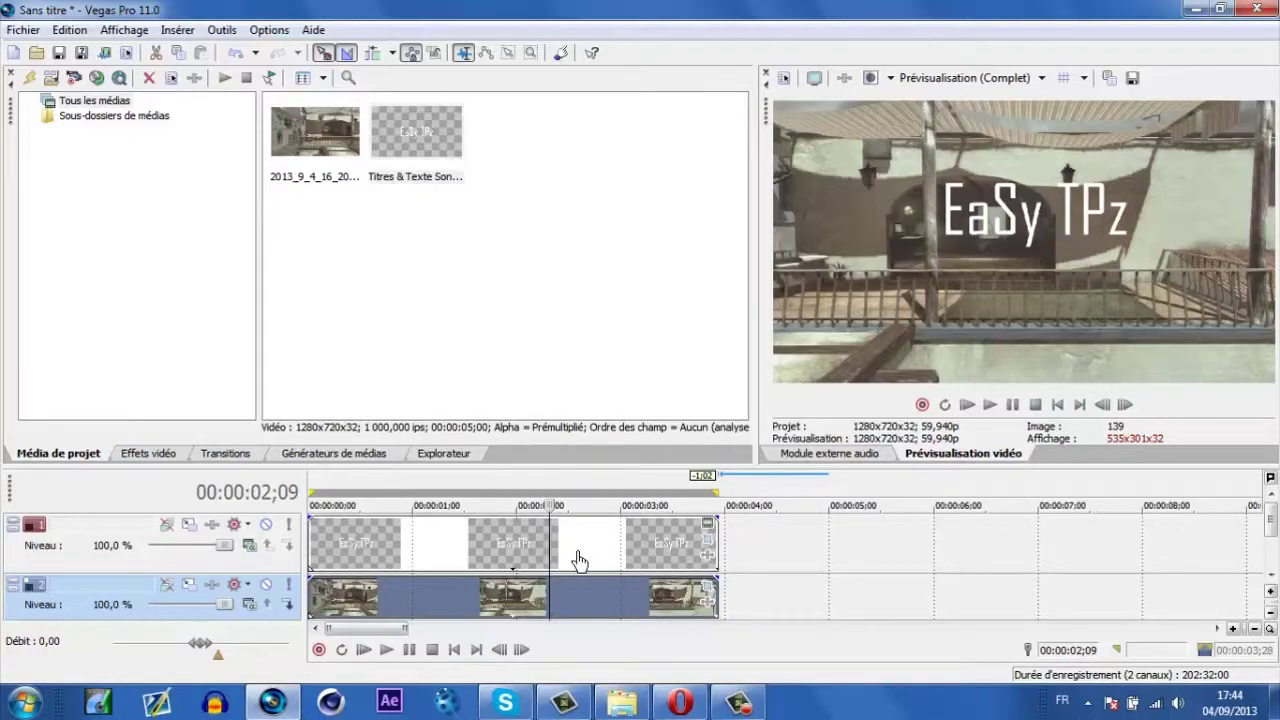
{"action": "key", "text": "Up"}
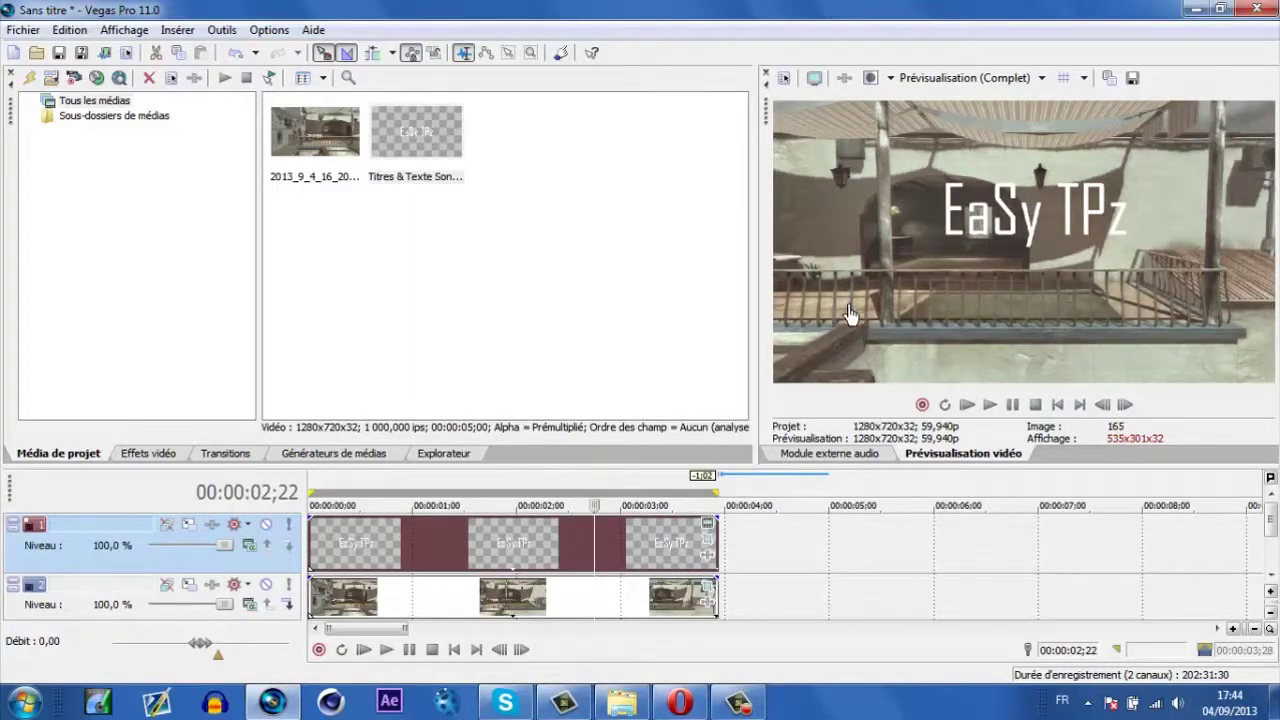
{"action": "left_click", "coordinate": [645, 570]}
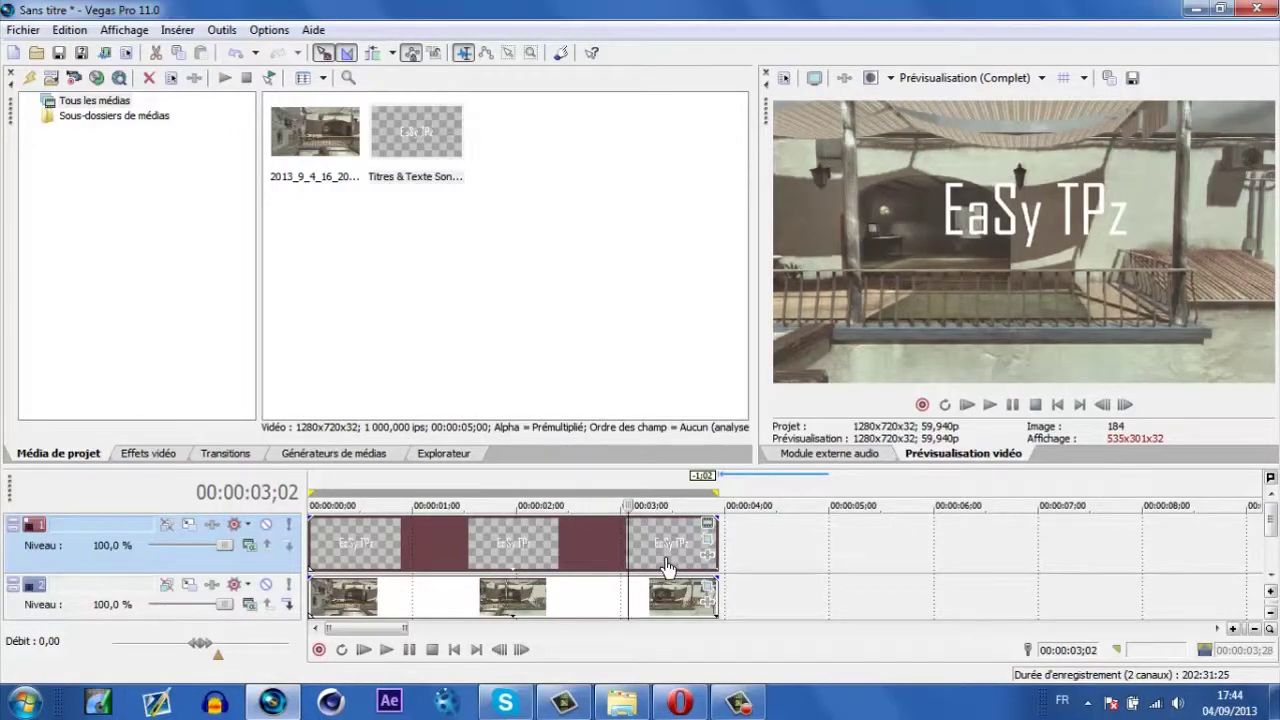
{"action": "key", "text": "space"}
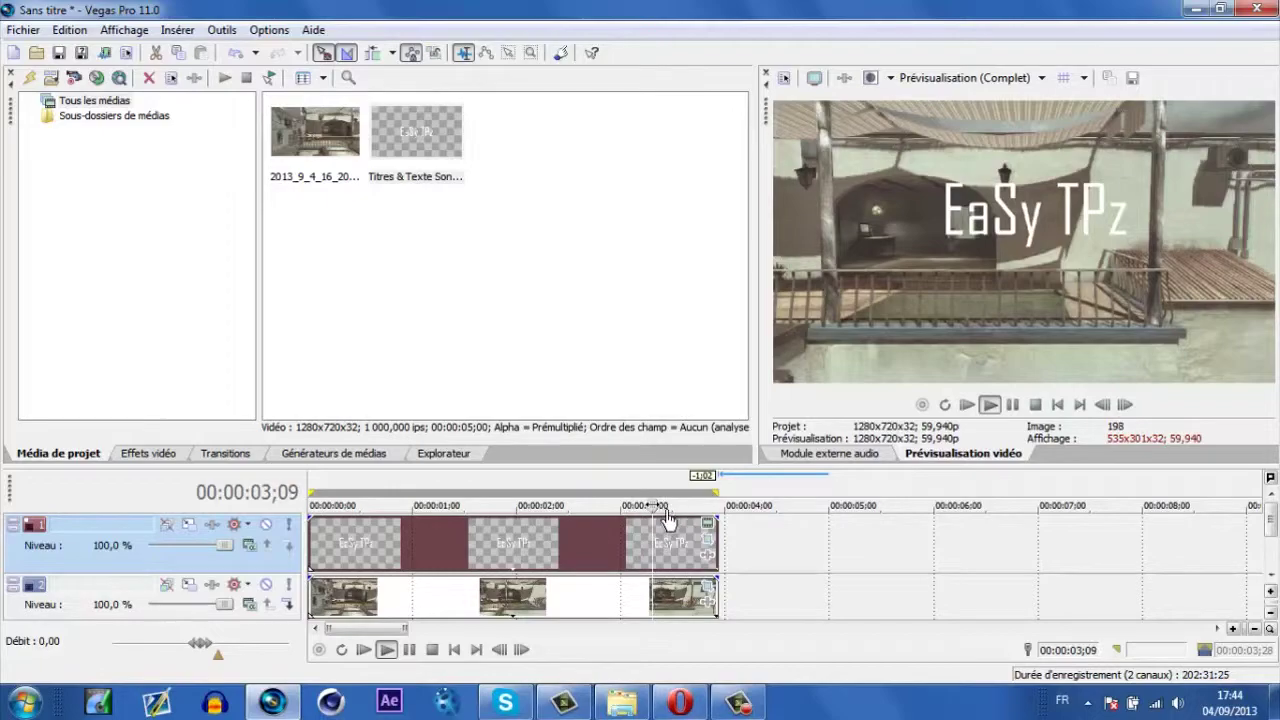
{"action": "key", "text": "space"}
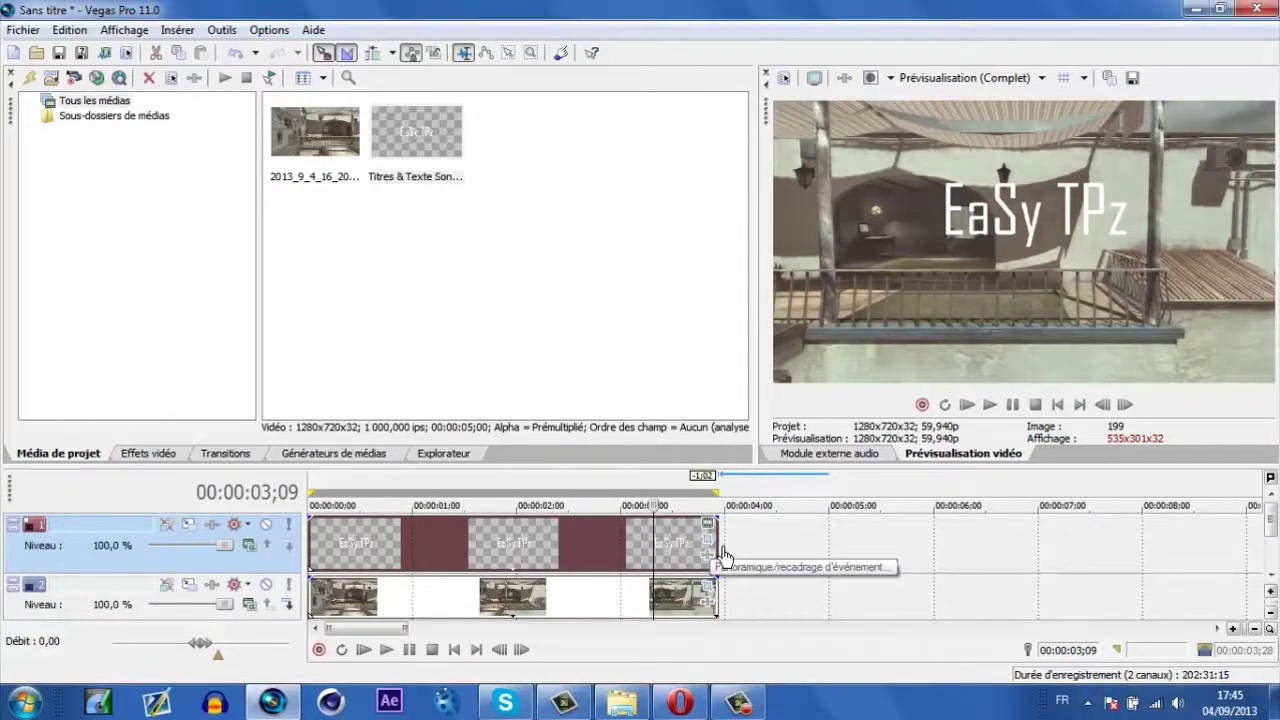
{"action": "left_click", "coordinate": [709, 553]}
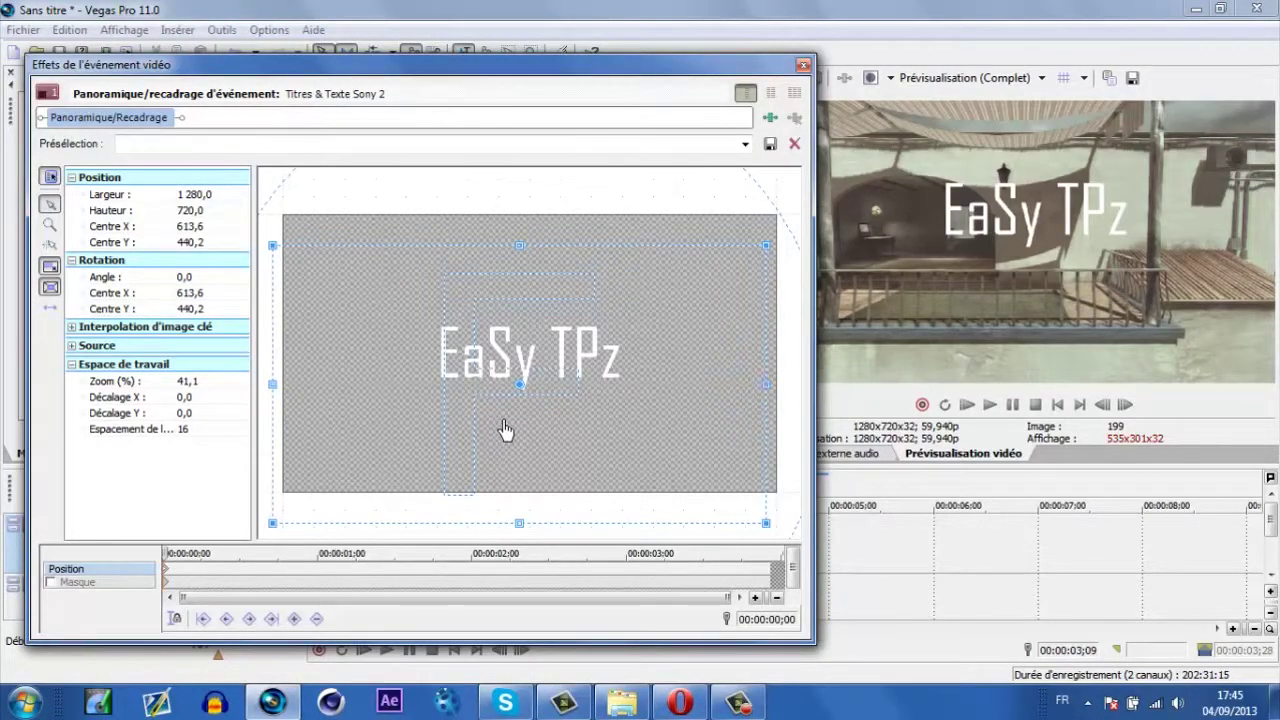
{"action": "left_click", "coordinate": [804, 65]}
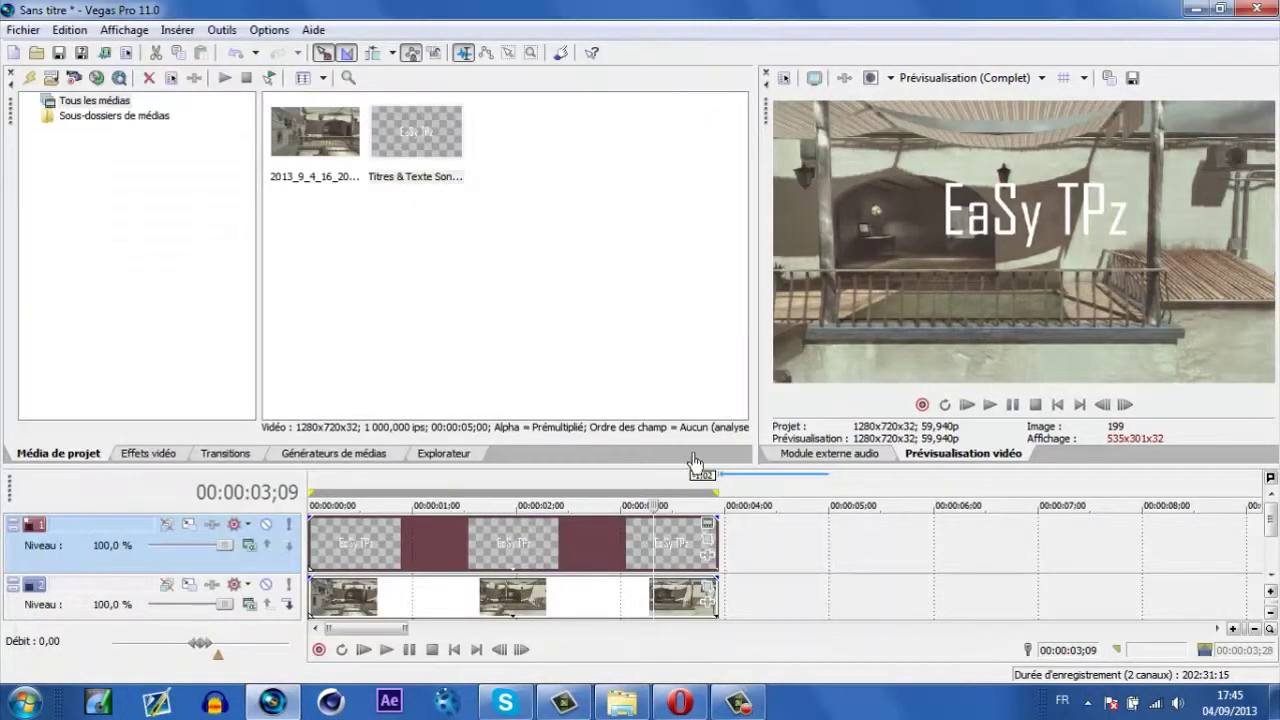
{"action": "scroll", "coordinate": [750, 535], "scroll_direction": "down", "scroll_amount": 2}
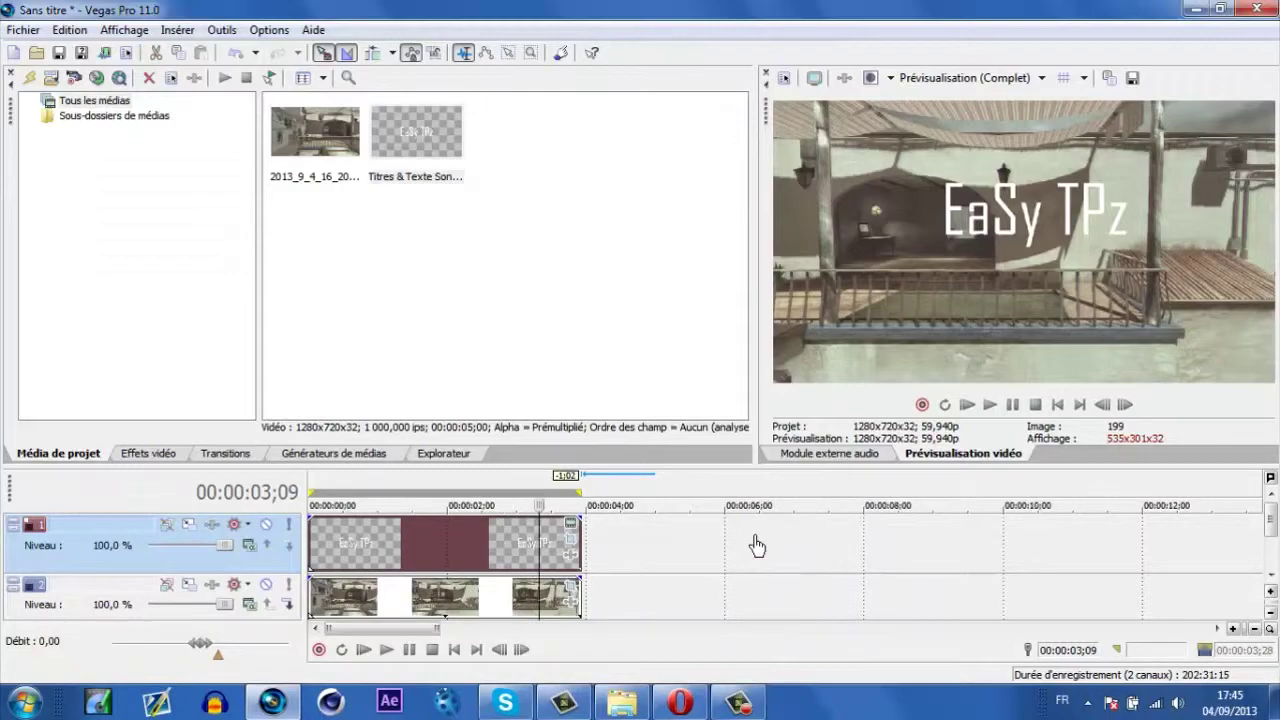
{"action": "left_click", "coordinate": [580, 553]}
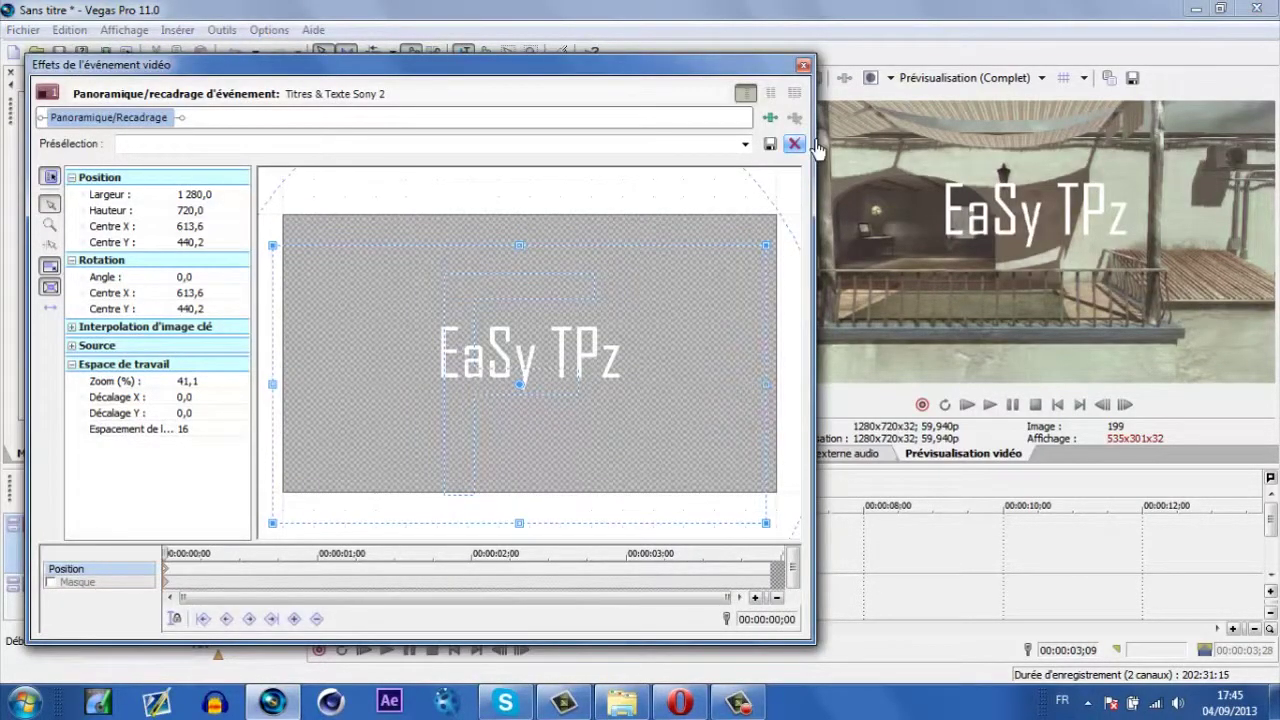
{"action": "left_click", "coordinate": [804, 65]}
{"action": "scroll", "coordinate": [583, 550], "scroll_direction": "up", "scroll_amount": 6}
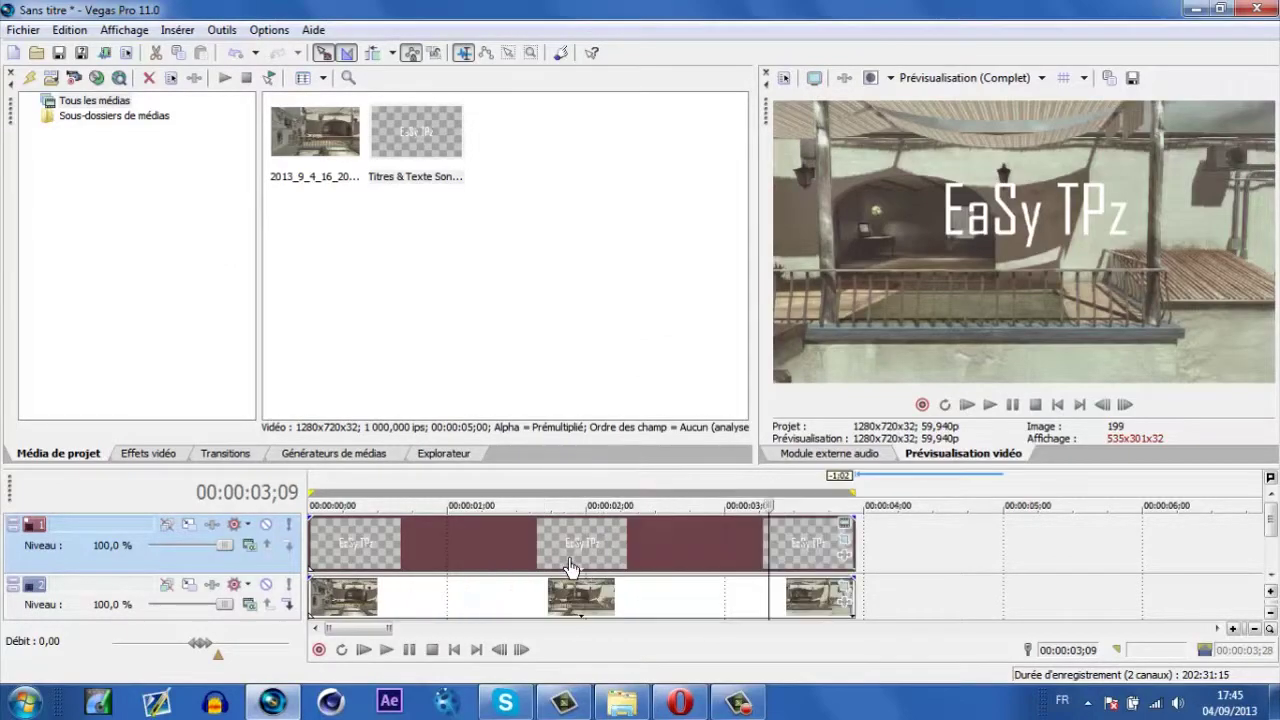
{"action": "scroll", "coordinate": [760, 562], "scroll_direction": "up", "scroll_amount": 3}
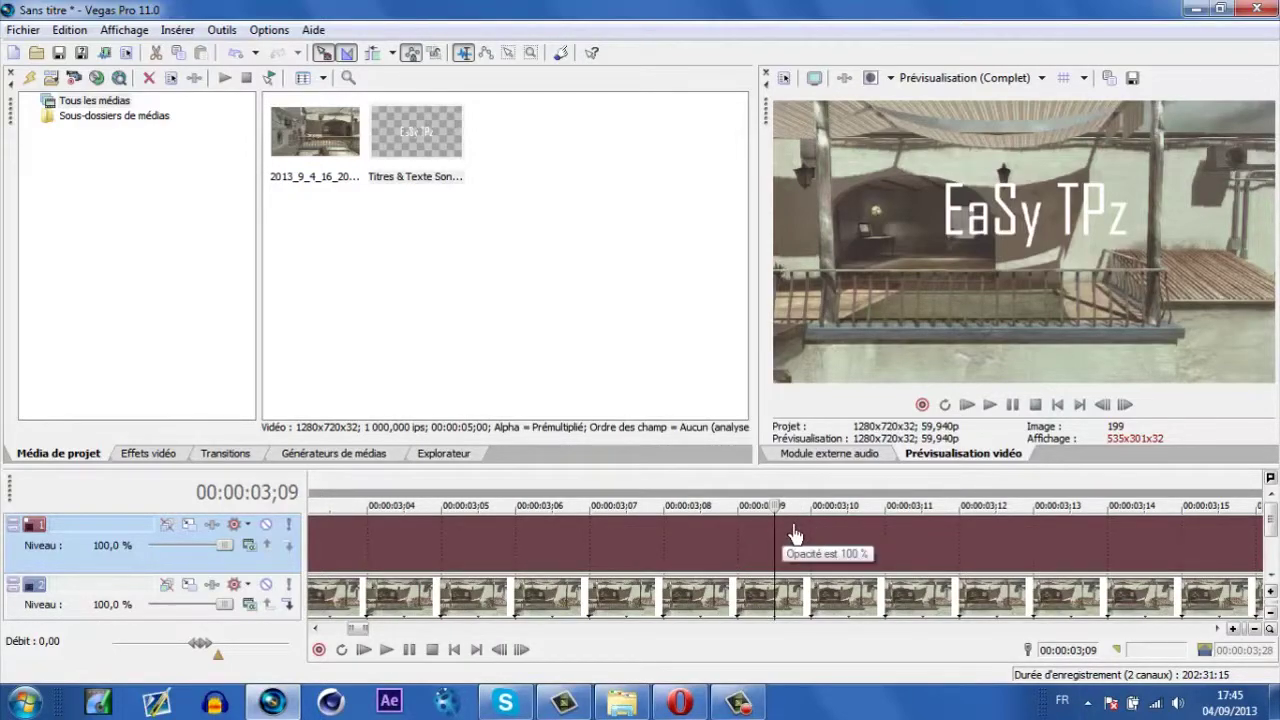
{"action": "scroll", "coordinate": [791, 557], "scroll_direction": "down", "scroll_amount": 5}
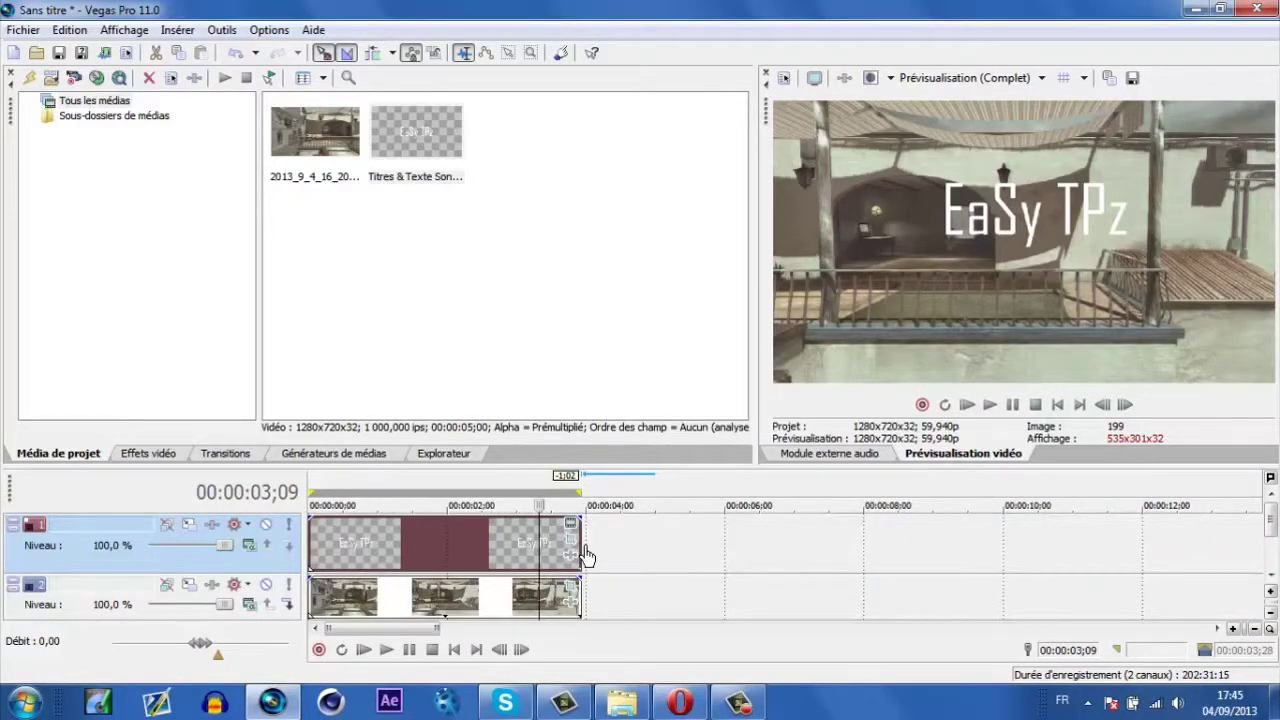
Open Pan/Crop for the title event, place its keyframe cursor at 00:00:03;09, and narrow the window to uncover the video preview
{"action": "left_click", "coordinate": [574, 530]}
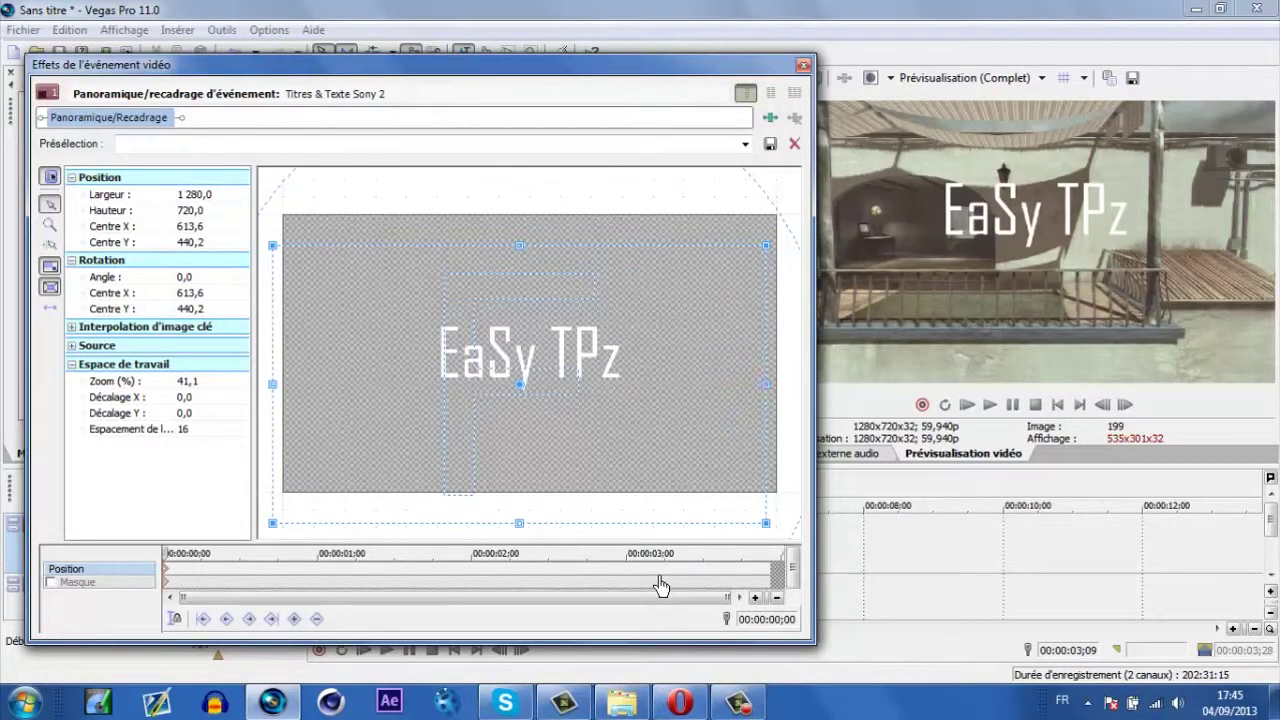
{"action": "left_click", "coordinate": [660, 585]}
{"action": "scroll", "coordinate": [660, 585], "scroll_direction": "up", "scroll_amount": 5}
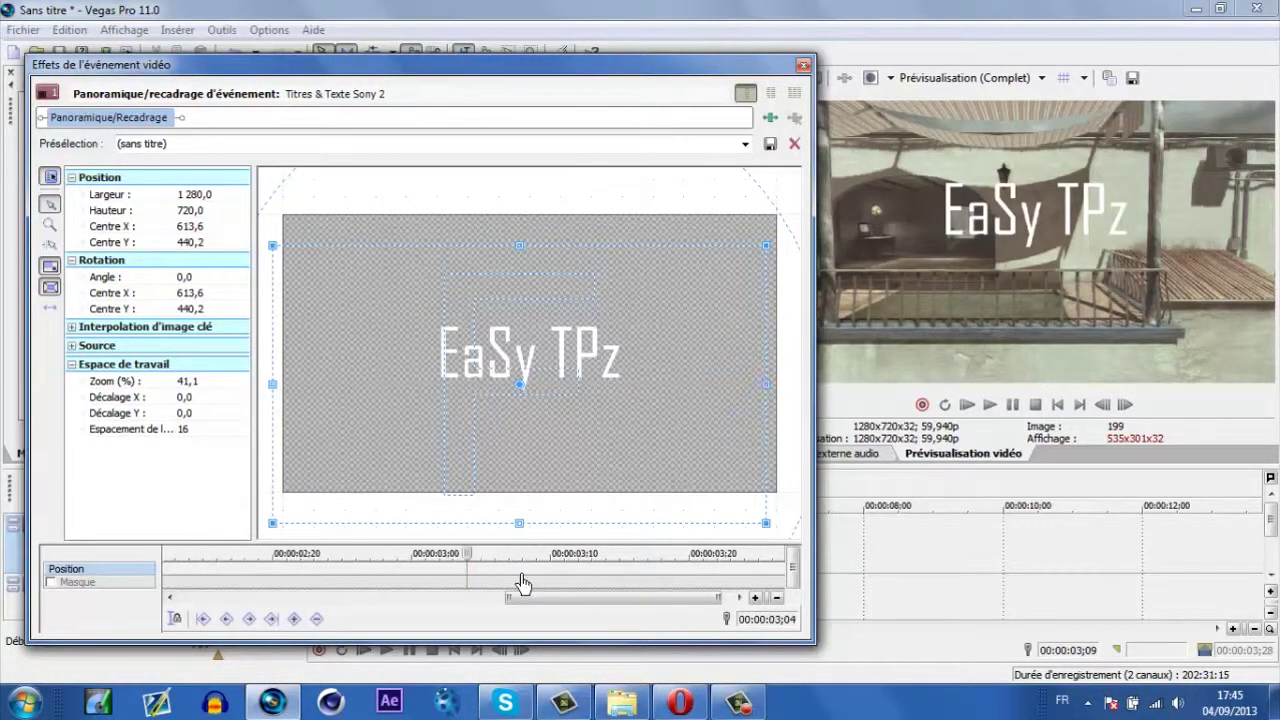
{"action": "left_click", "coordinate": [537, 585]}
{"action": "scroll", "coordinate": [590, 585], "scroll_direction": "up", "scroll_amount": 4}
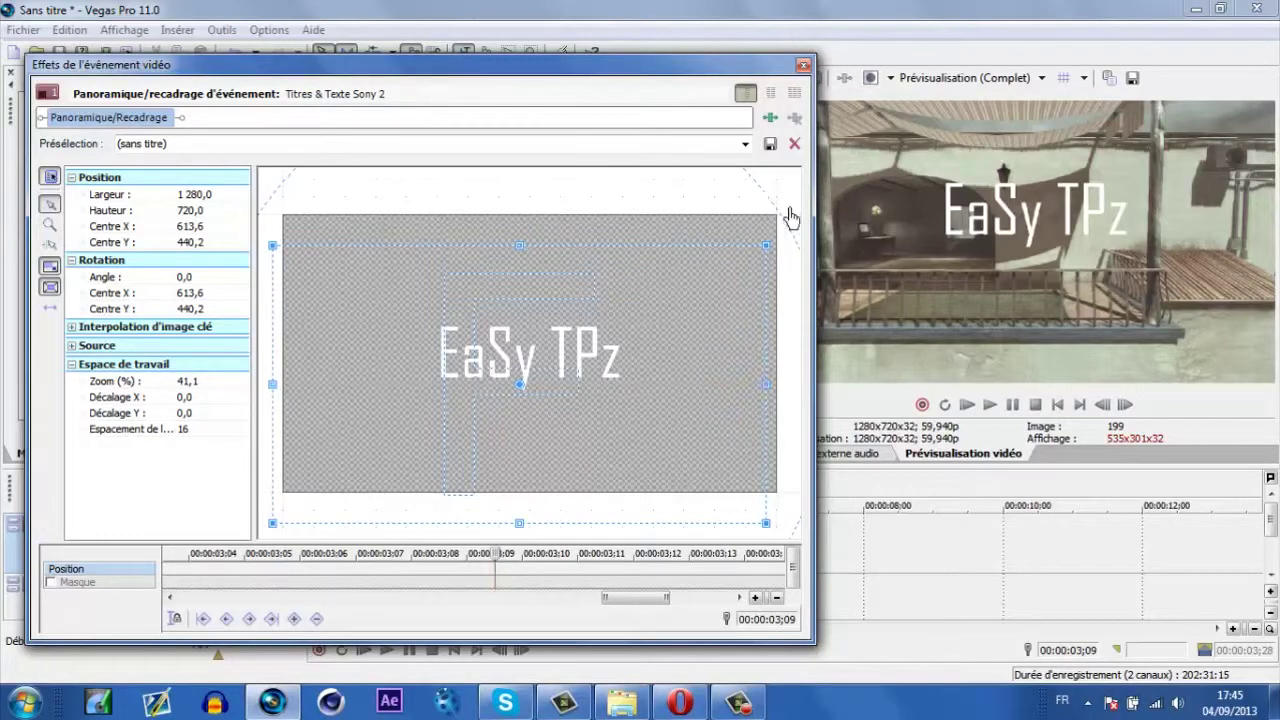
{"action": "left_click_drag", "start_coordinate": [828, 213], "coordinate": [713, 215]}
Shift the title's pan/crop frame at 00:00:03;09 horizontally to centre X 1515.1, creating a second position keyframe
{"action": "scroll", "coordinate": [523, 351], "scroll_direction": "down", "scroll_amount": 5}
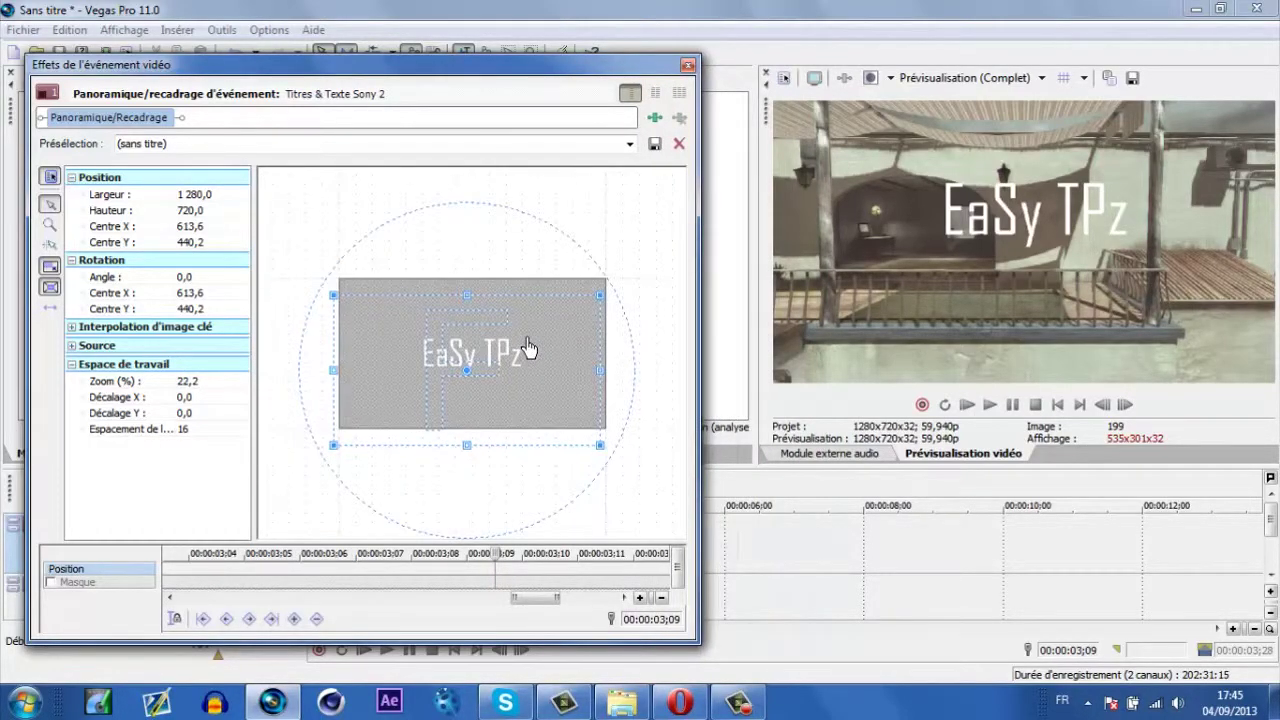
{"action": "left_click_drag", "start_coordinate": [487, 368], "coordinate": [600, 351]}
{"action": "left_click_drag", "start_coordinate": [528, 395], "coordinate": [559, 393]}
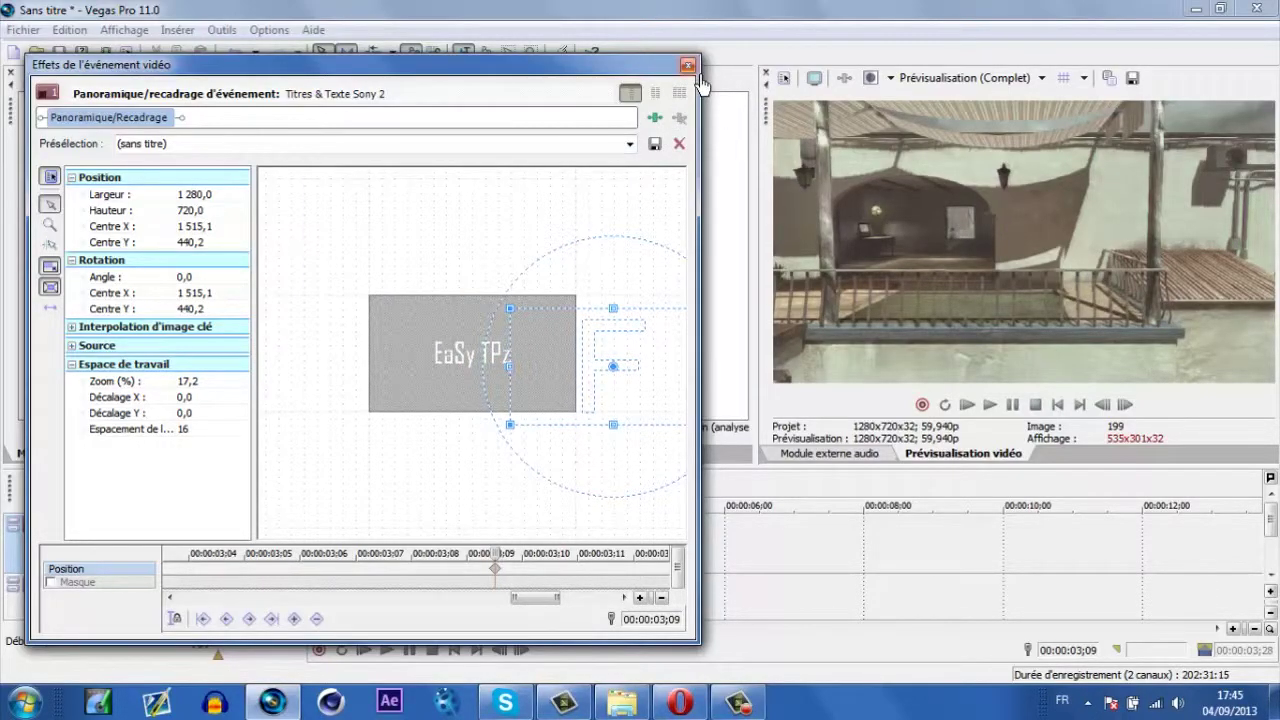
{"action": "scroll", "coordinate": [517, 374], "scroll_direction": "up", "scroll_amount": 5}
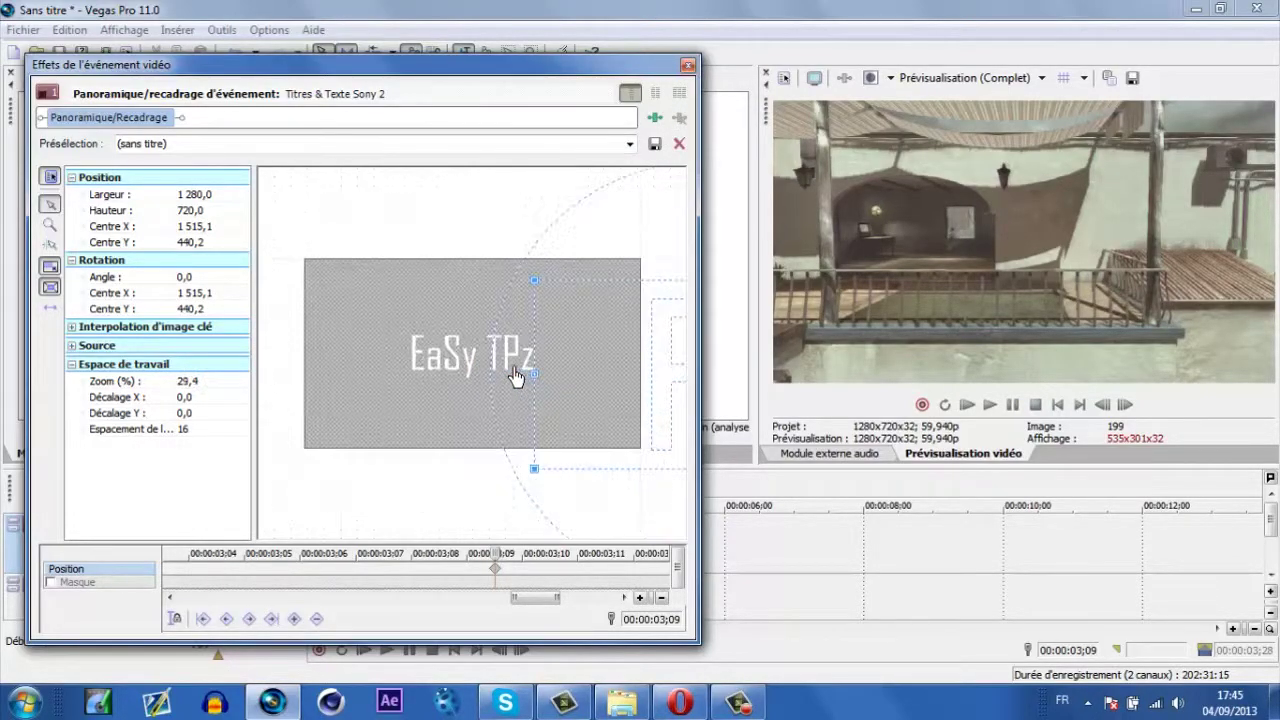
{"action": "scroll", "coordinate": [576, 421], "scroll_direction": "up", "scroll_amount": 2}
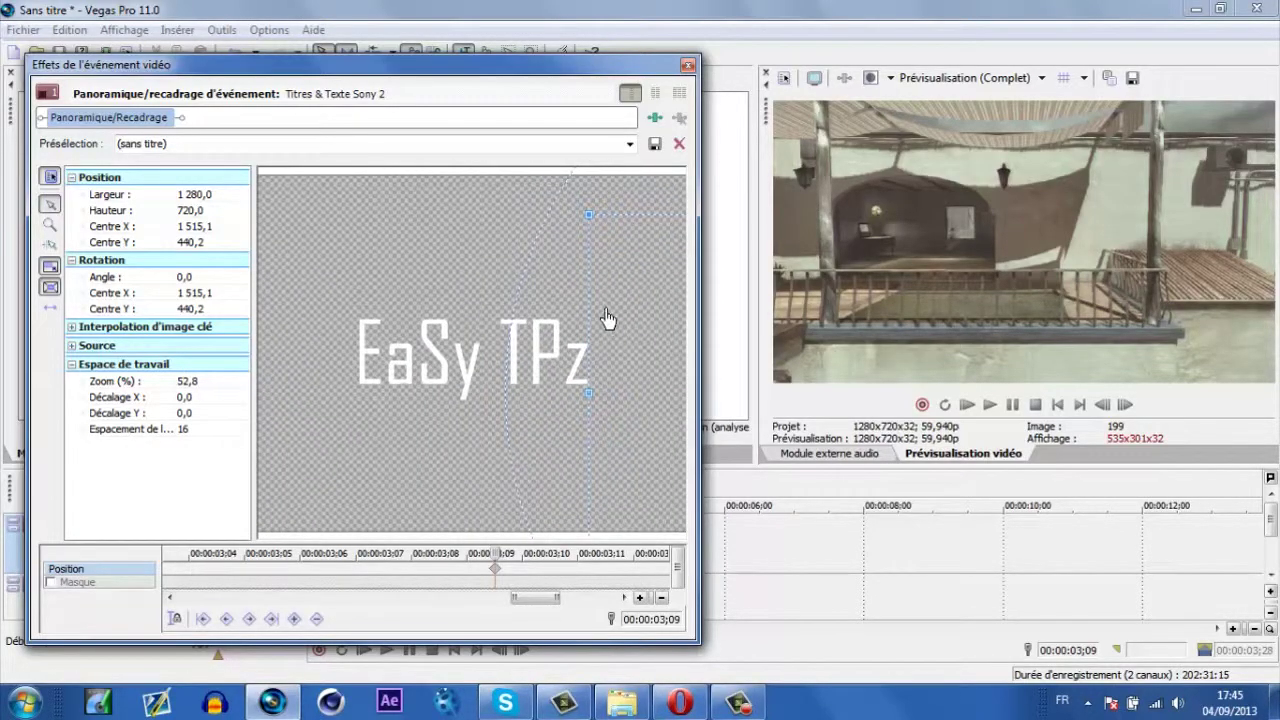
{"action": "scroll", "coordinate": [607, 318], "scroll_direction": "down", "scroll_amount": 3}
{"action": "scroll", "coordinate": [607, 318], "scroll_direction": "down", "scroll_amount": 5}
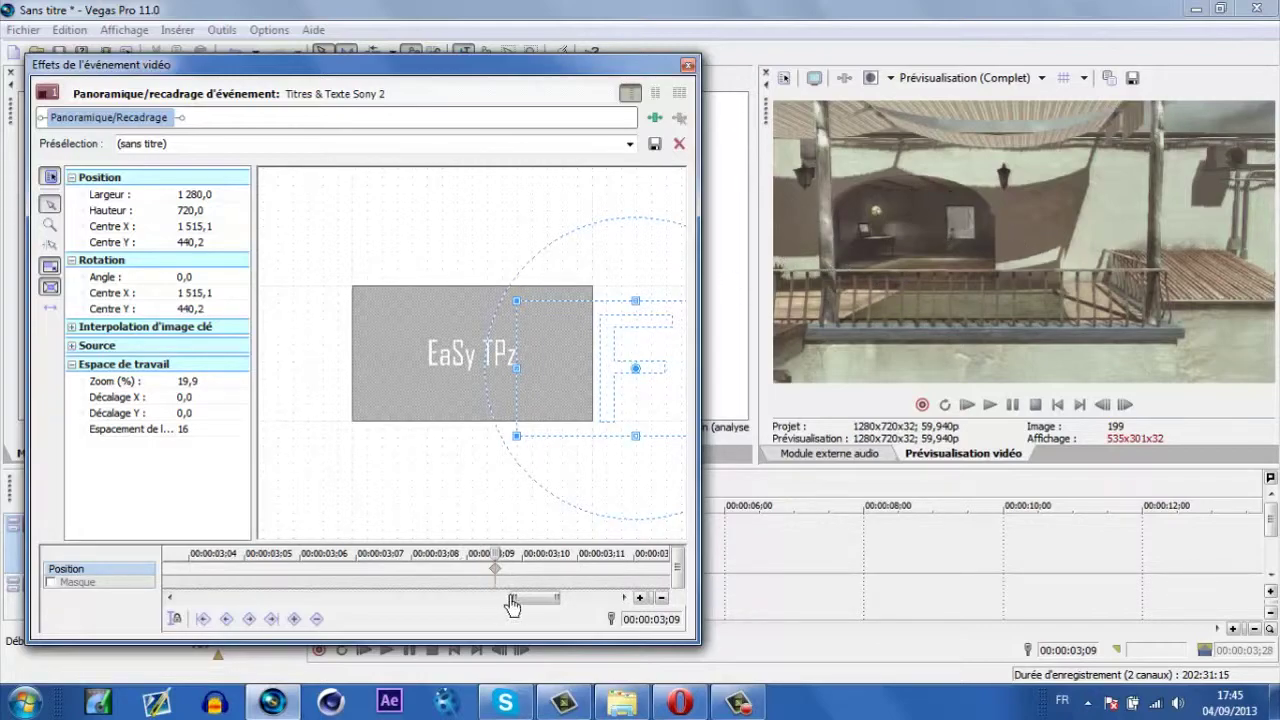
Fit the whole keyframe timeline in view to review the title's start and end position keyframes, and close the effects window
{"action": "scroll", "coordinate": [430, 578], "scroll_direction": "down", "scroll_amount": 5}
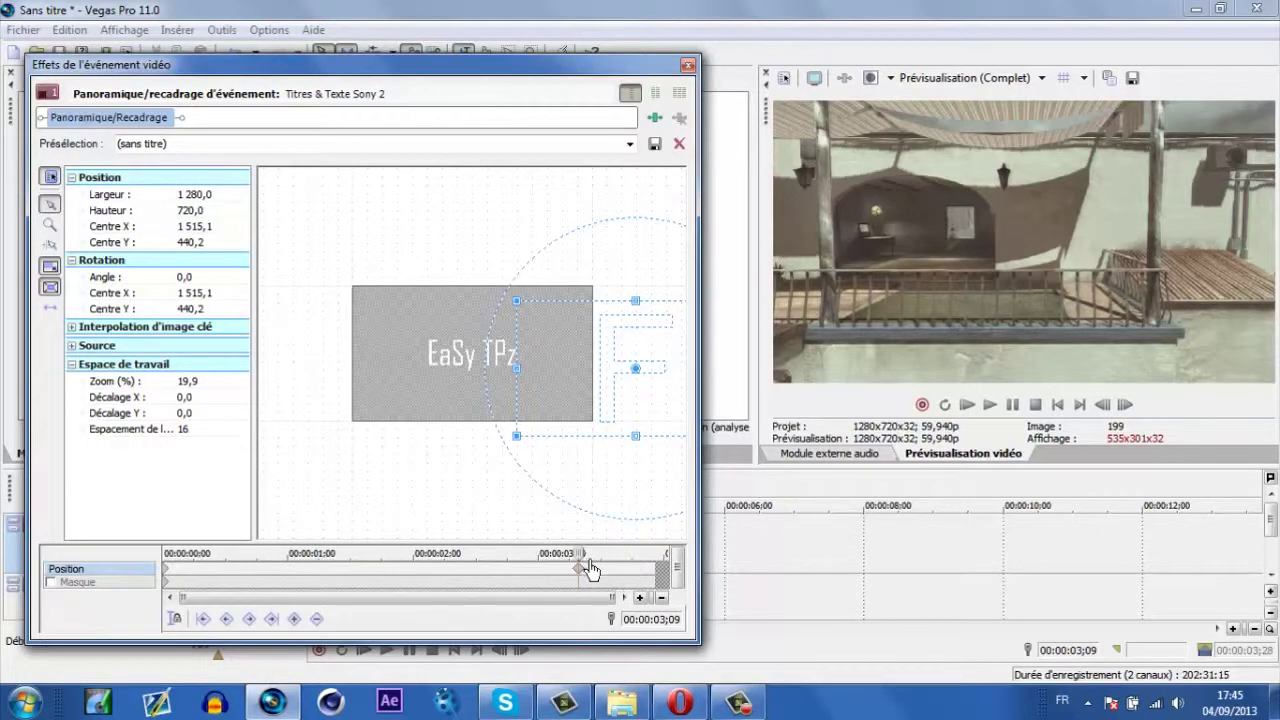
{"action": "left_click_drag", "start_coordinate": [590, 568], "coordinate": [155, 568]}
{"action": "left_click_drag", "start_coordinate": [415, 562], "coordinate": [525, 558]}
{"action": "left_click", "coordinate": [688, 65]}
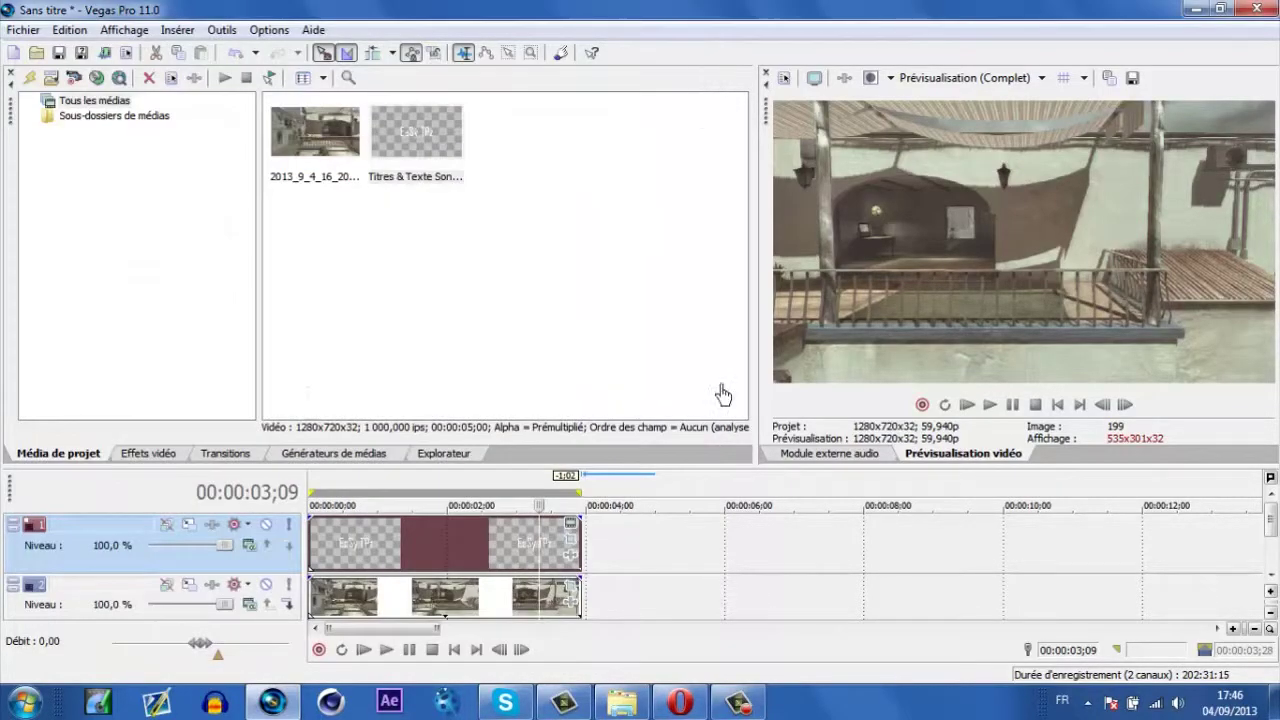
Play the animated title from 00:00:00;05 and pause at 00:00:02;19 to check its movement against the clip
{"action": "left_click", "coordinate": [323, 570]}
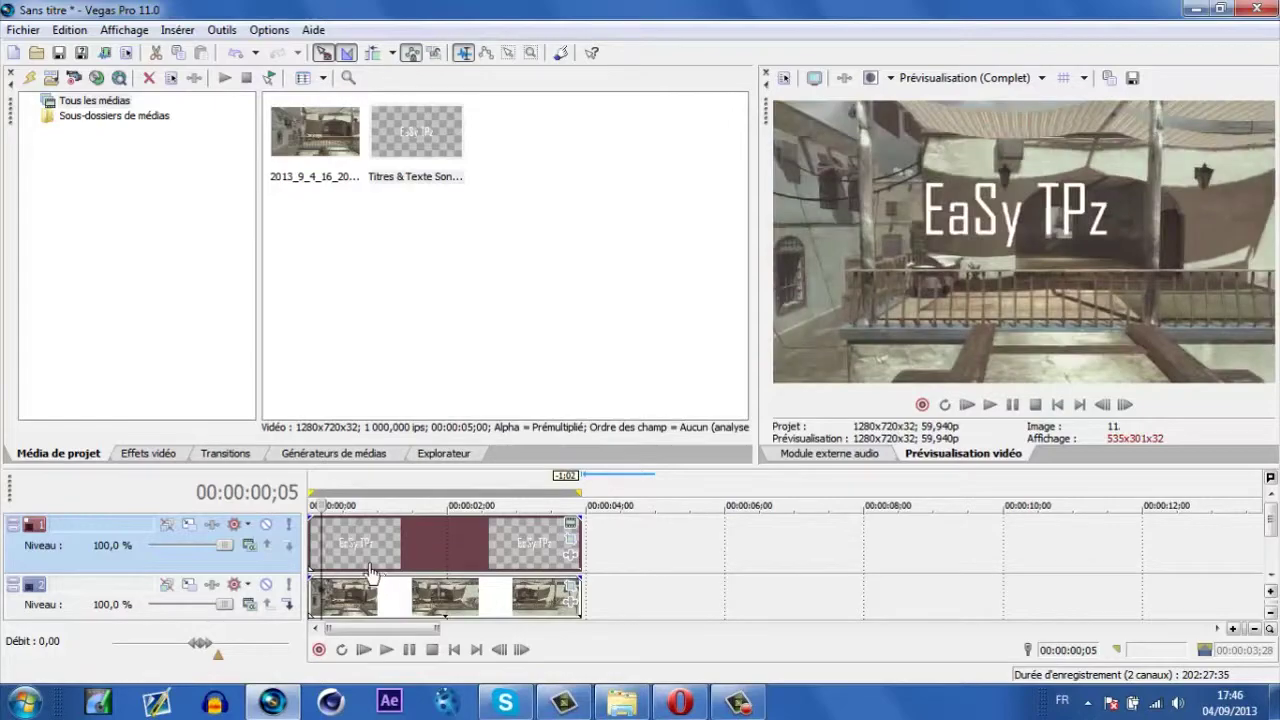
{"action": "key", "text": "space"}
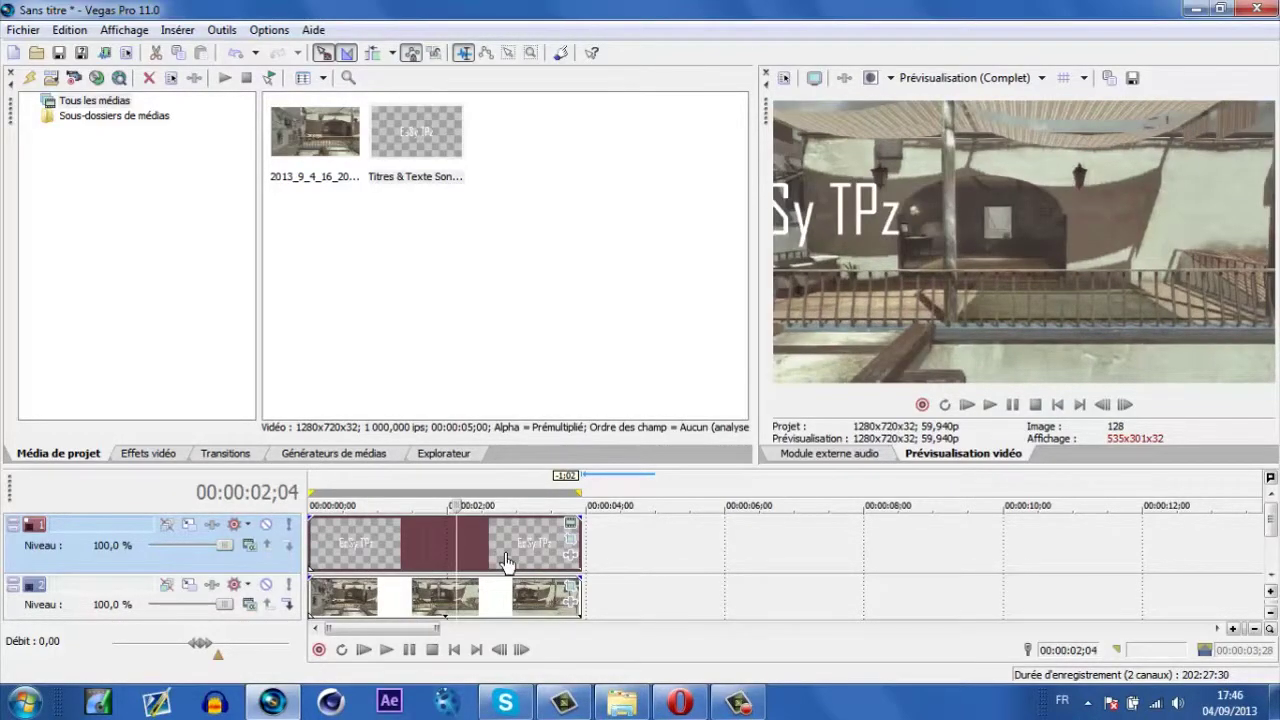
{"action": "key", "text": "Return"}
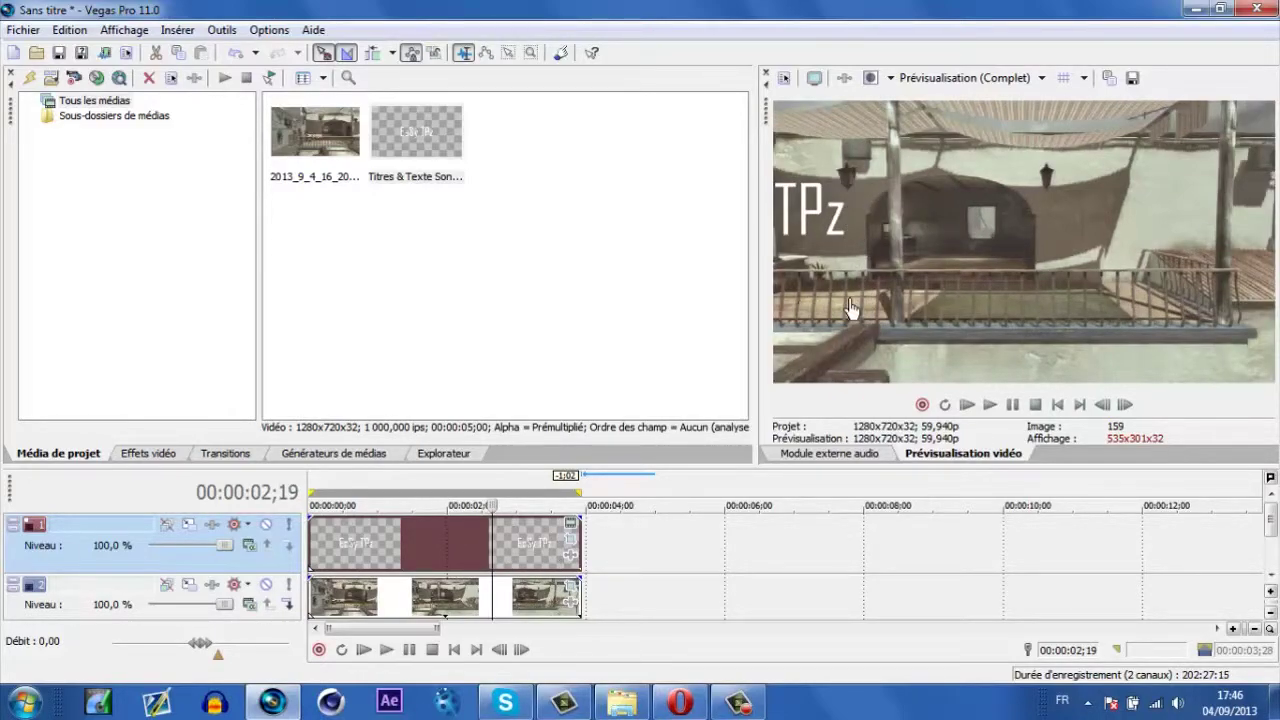
Step the playhead through several points in the first half of the clip to compare the title's position with the background
{"action": "left_click", "coordinate": [431, 560]}
{"action": "left_click", "coordinate": [393, 560]}
{"action": "left_click", "coordinate": [372, 560]}
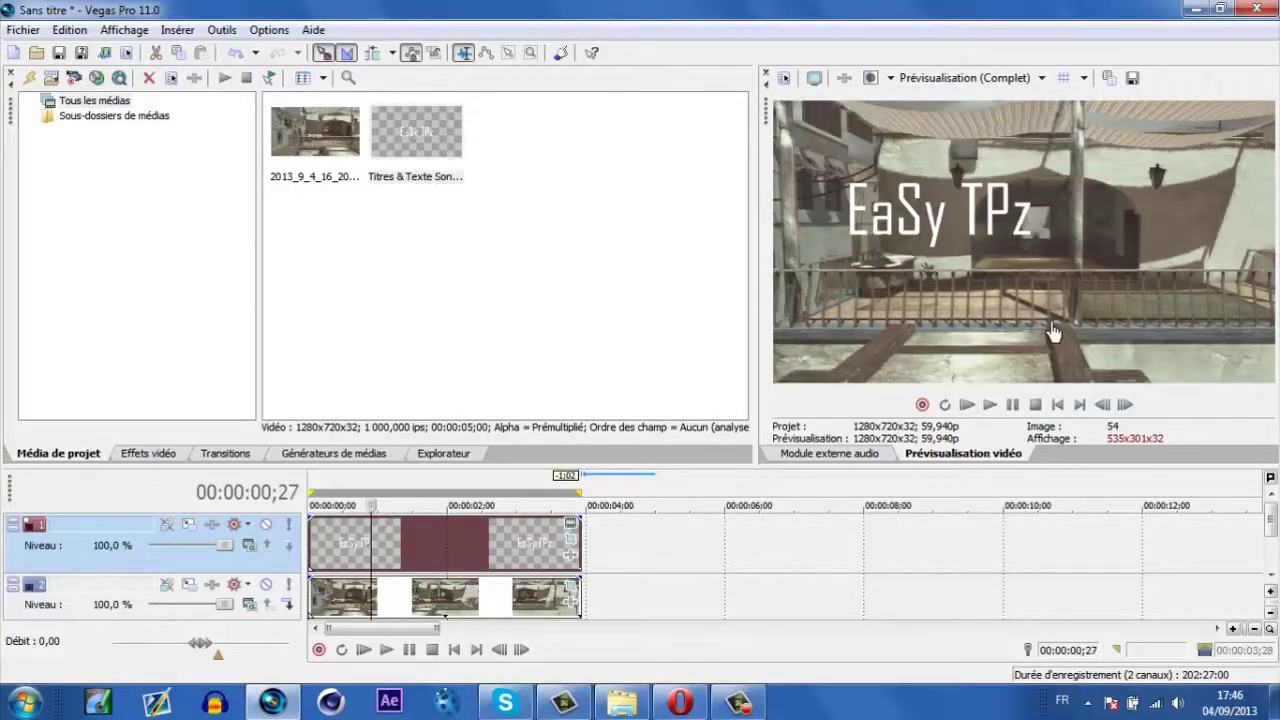
{"action": "left_click", "coordinate": [350, 541]}
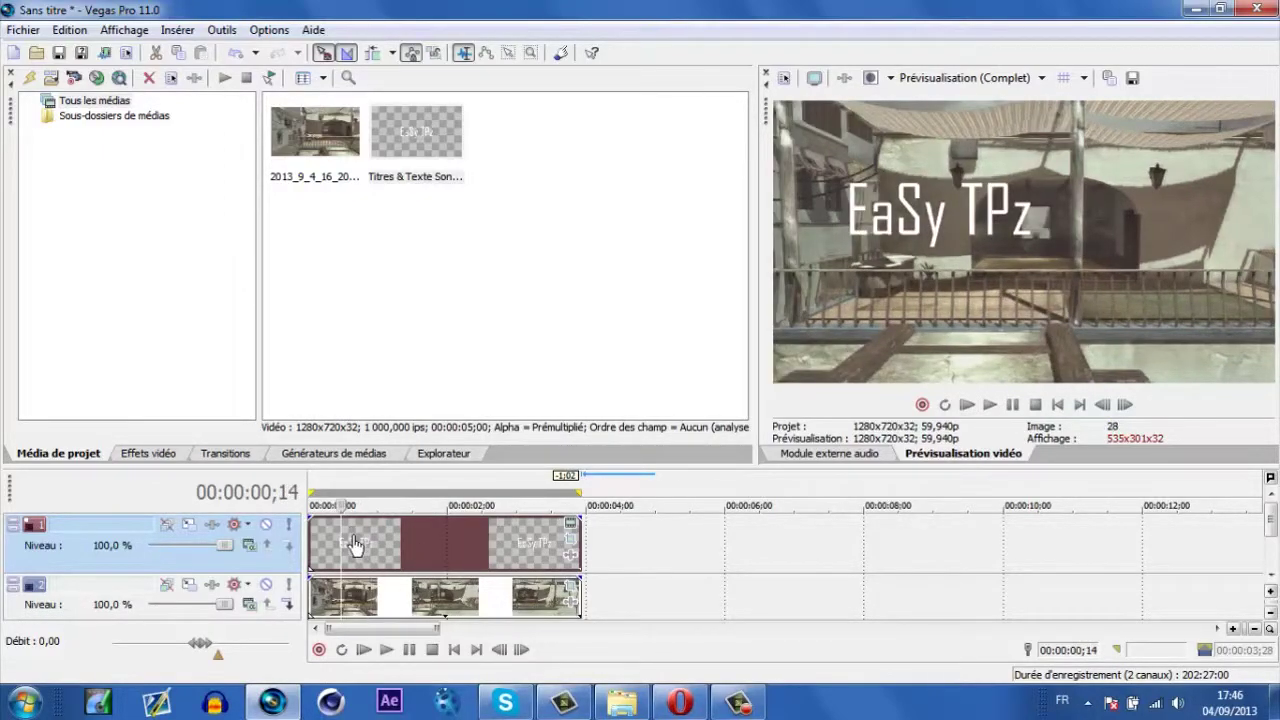
{"action": "left_click", "coordinate": [396, 560]}
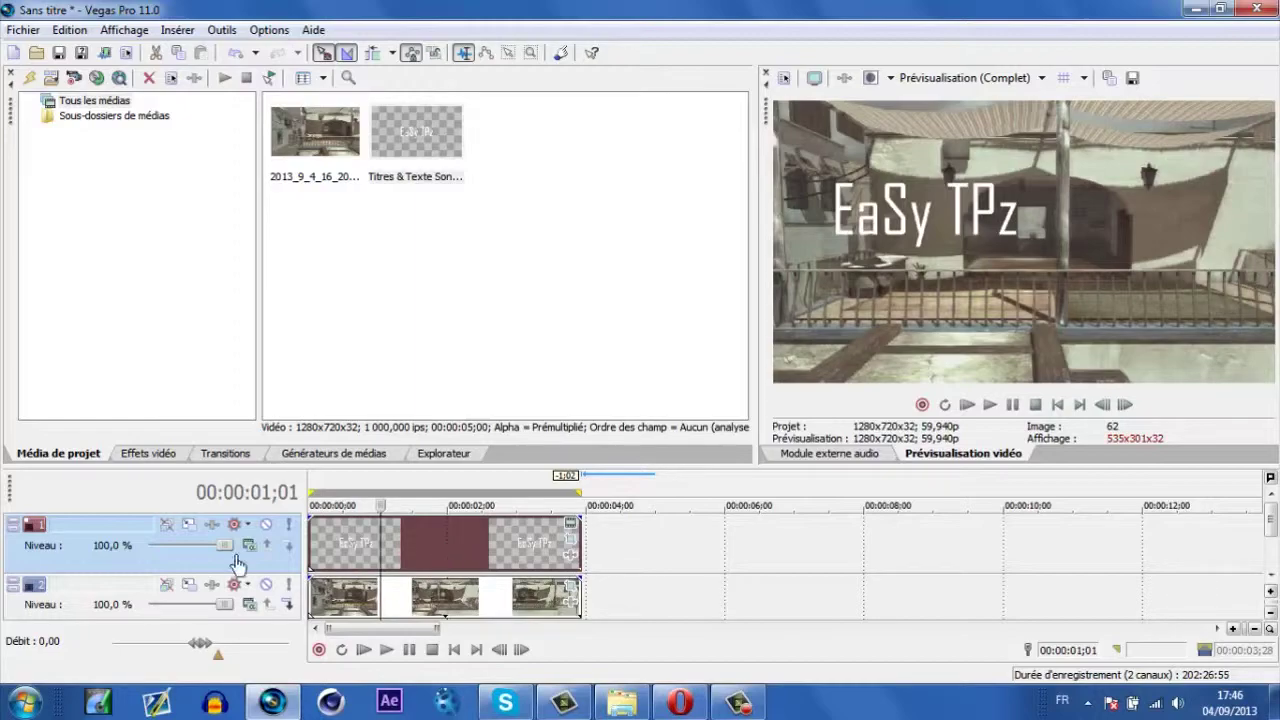
{"action": "left_click", "coordinate": [324, 562]}
{"action": "left_click", "coordinate": [379, 556]}
{"action": "left_click", "coordinate": [429, 558]}
{"action": "left_click", "coordinate": [430, 560]}
{"action": "left_click", "coordinate": [332, 560]}
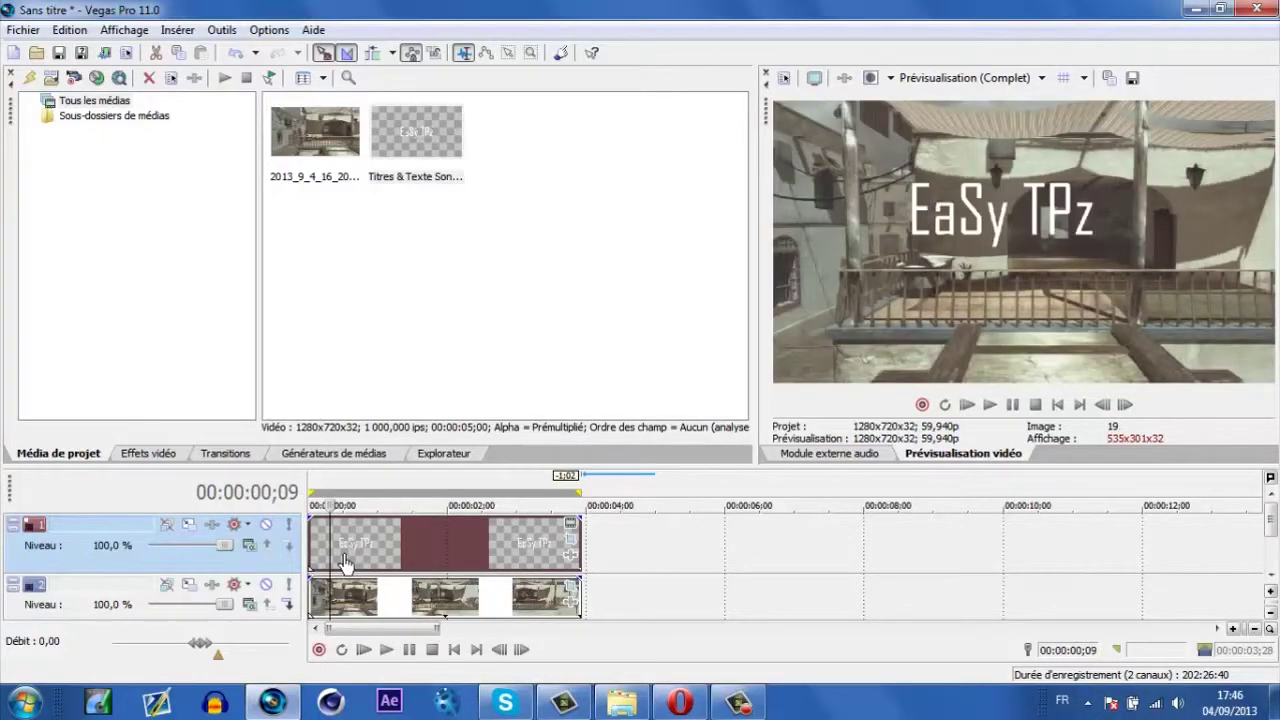
{"action": "left_click", "coordinate": [347, 558]}
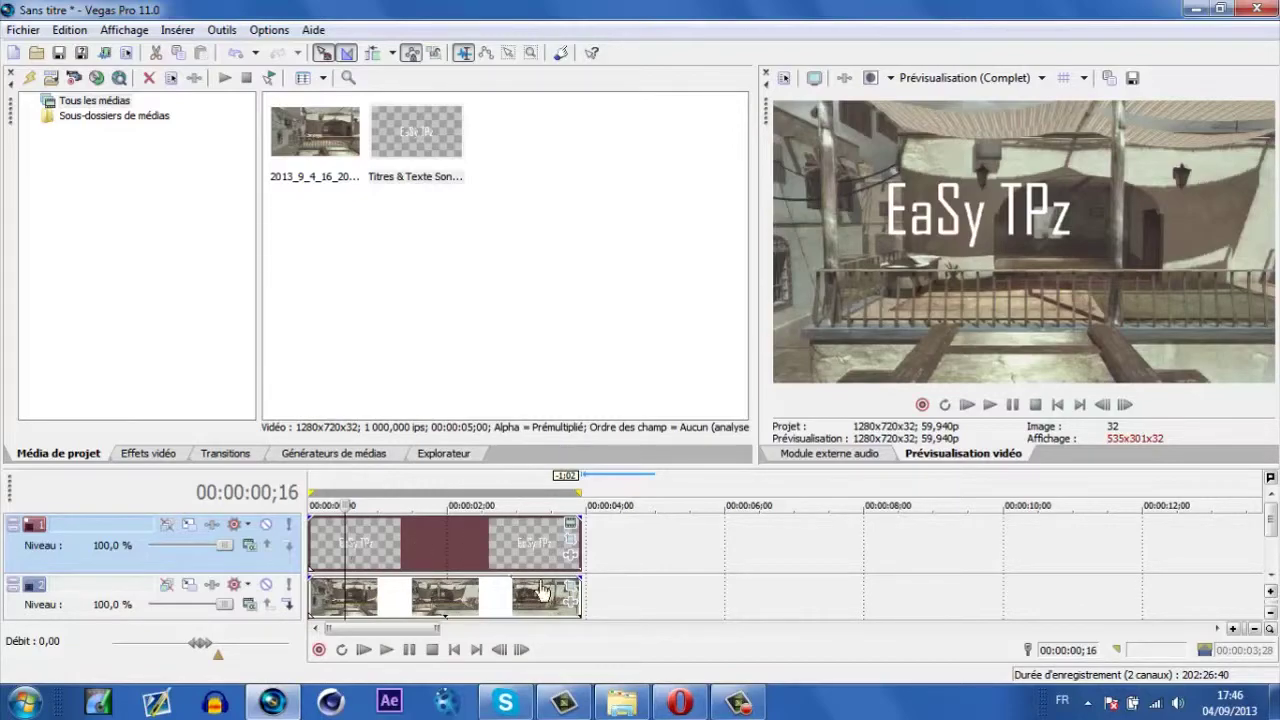
Set the loop region to the title event's span and choose the existing ELITE file on the desktop as the render output, accepting its replacement
{"action": "double_click", "coordinate": [484, 558]}
{"action": "left_click", "coordinate": [22, 29]}
{"action": "left_click", "coordinate": [84, 165]}
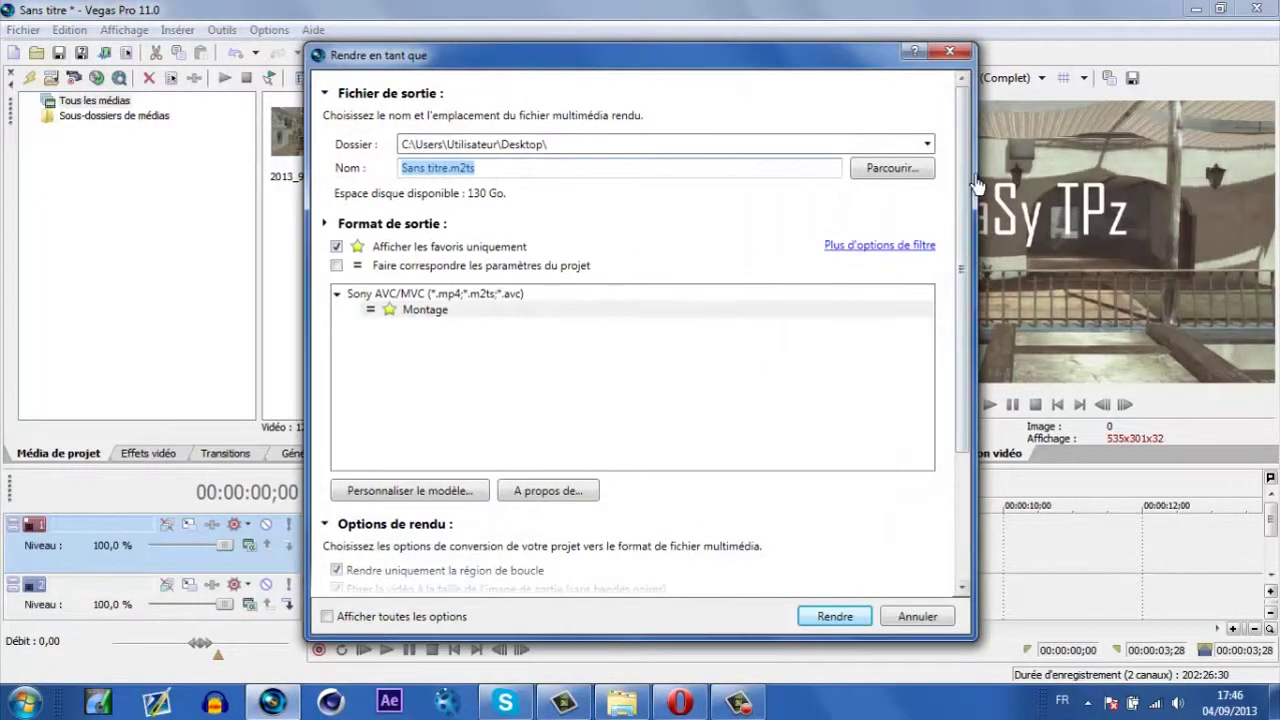
{"action": "left_click", "coordinate": [935, 168]}
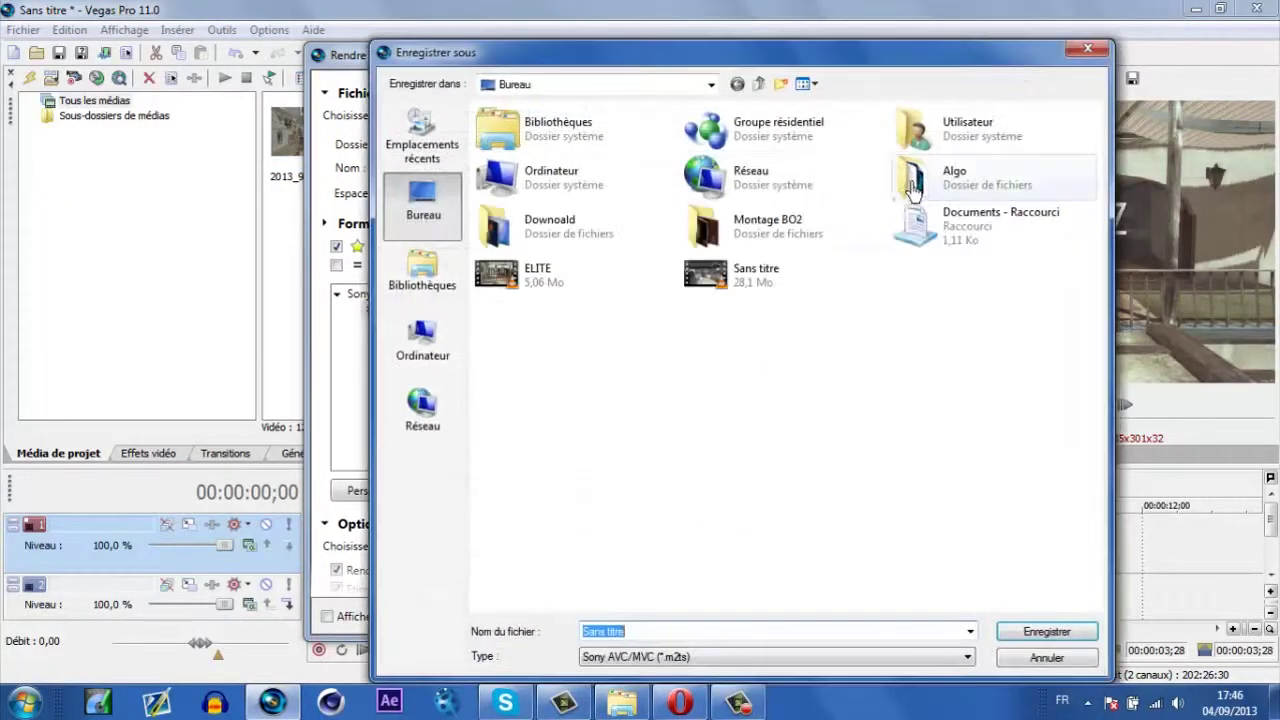
{"action": "left_click", "coordinate": [596, 286]}
{"action": "left_click", "coordinate": [1040, 632]}
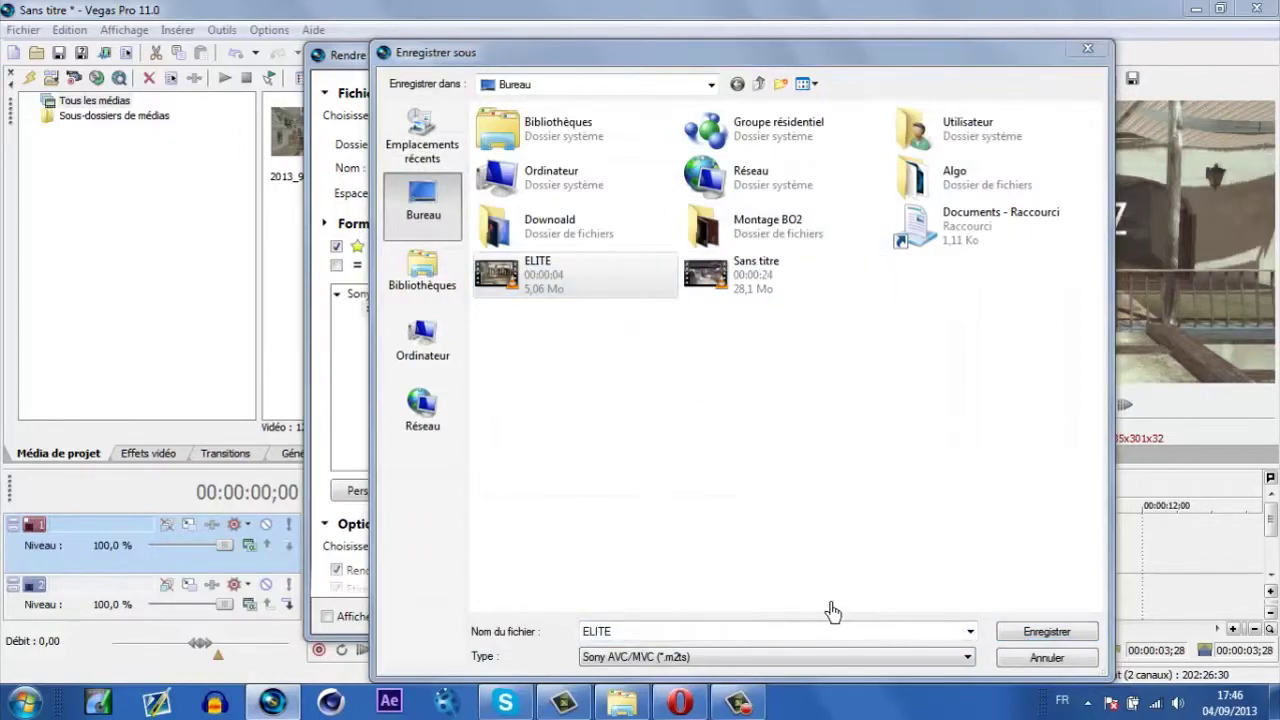
{"action": "left_click", "coordinate": [707, 419]}
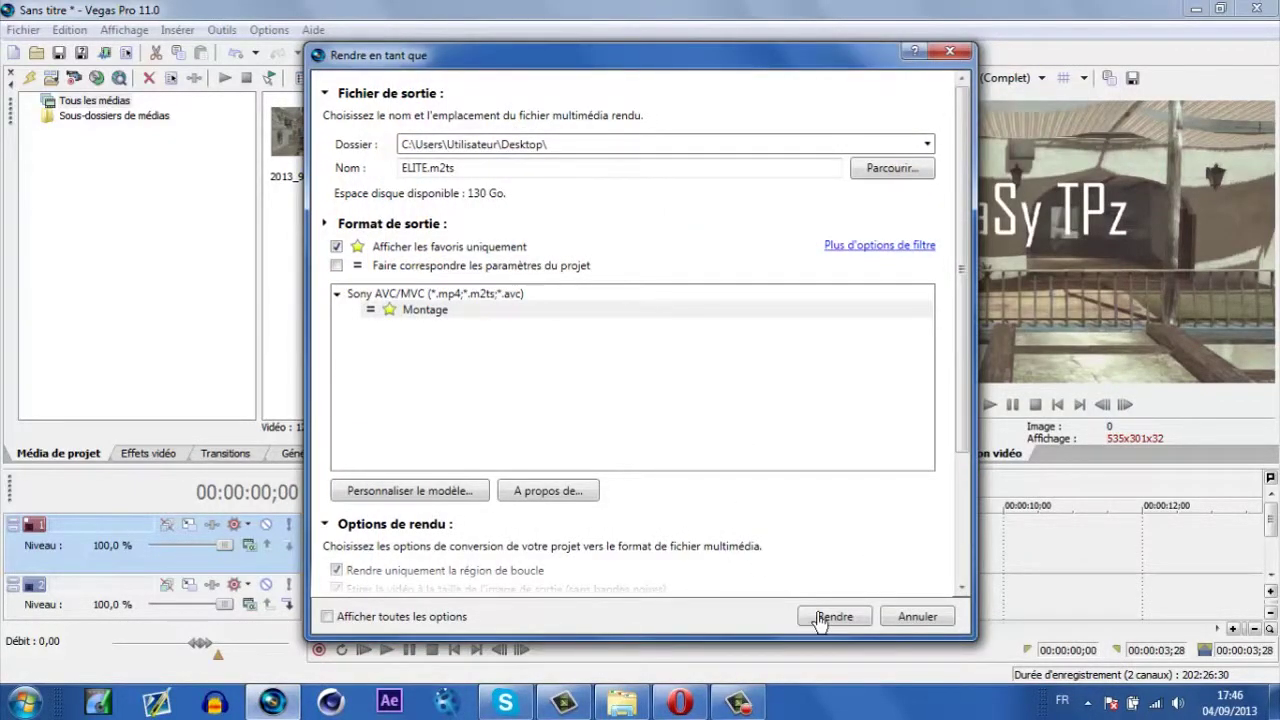
Render the loop region to ELITE.m2ts with the Montage template and close the finished render dialog
{"action": "left_click", "coordinate": [832, 615]}
{"action": "left_click", "coordinate": [652, 418]}
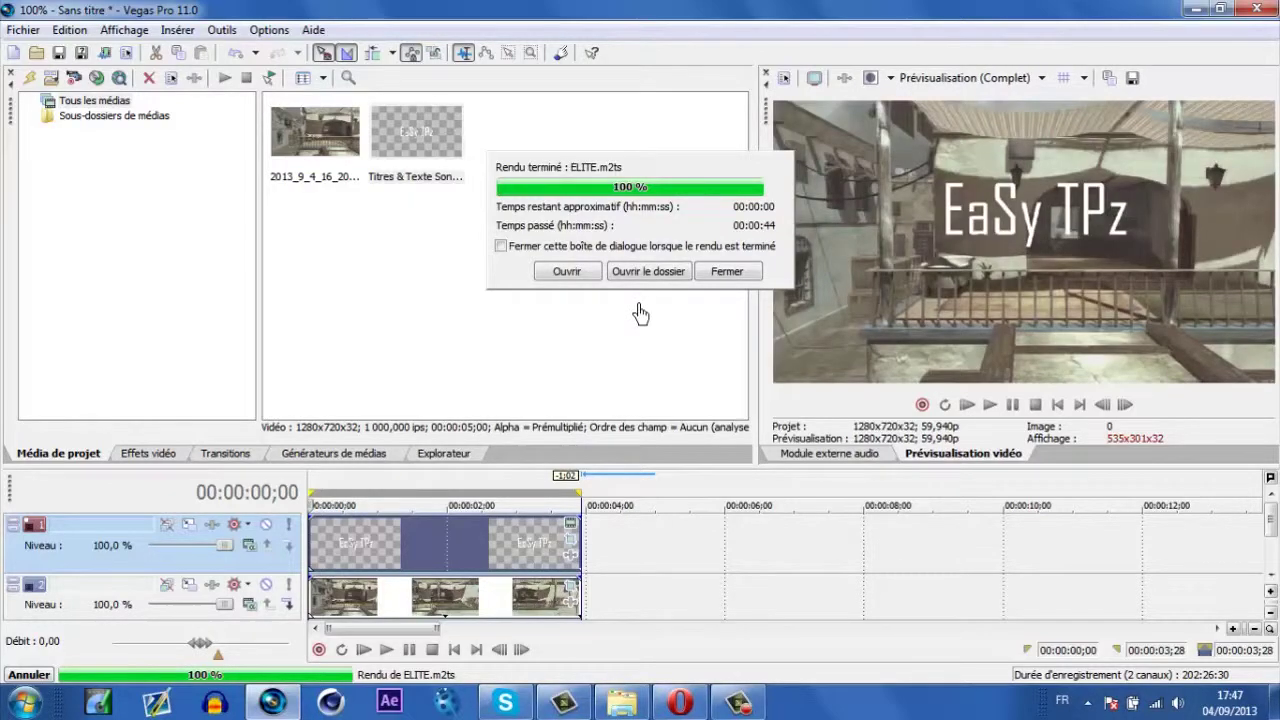
{"action": "left_click", "coordinate": [746, 279]}
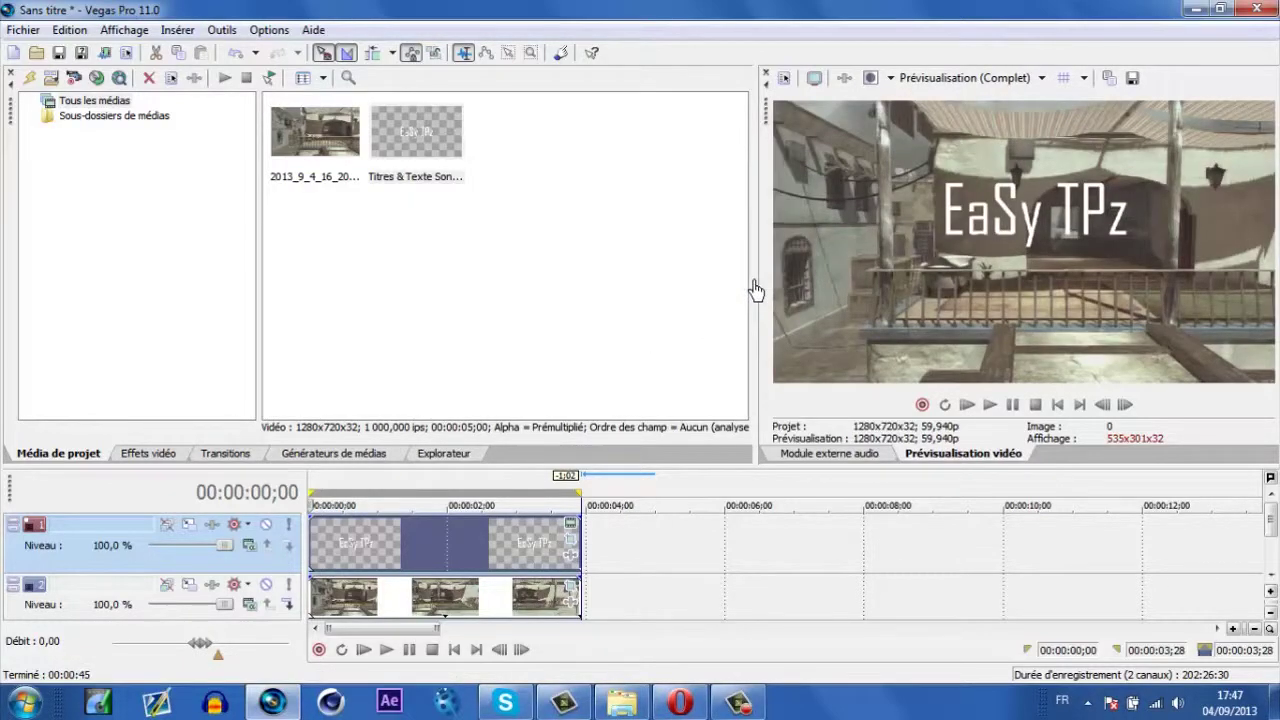